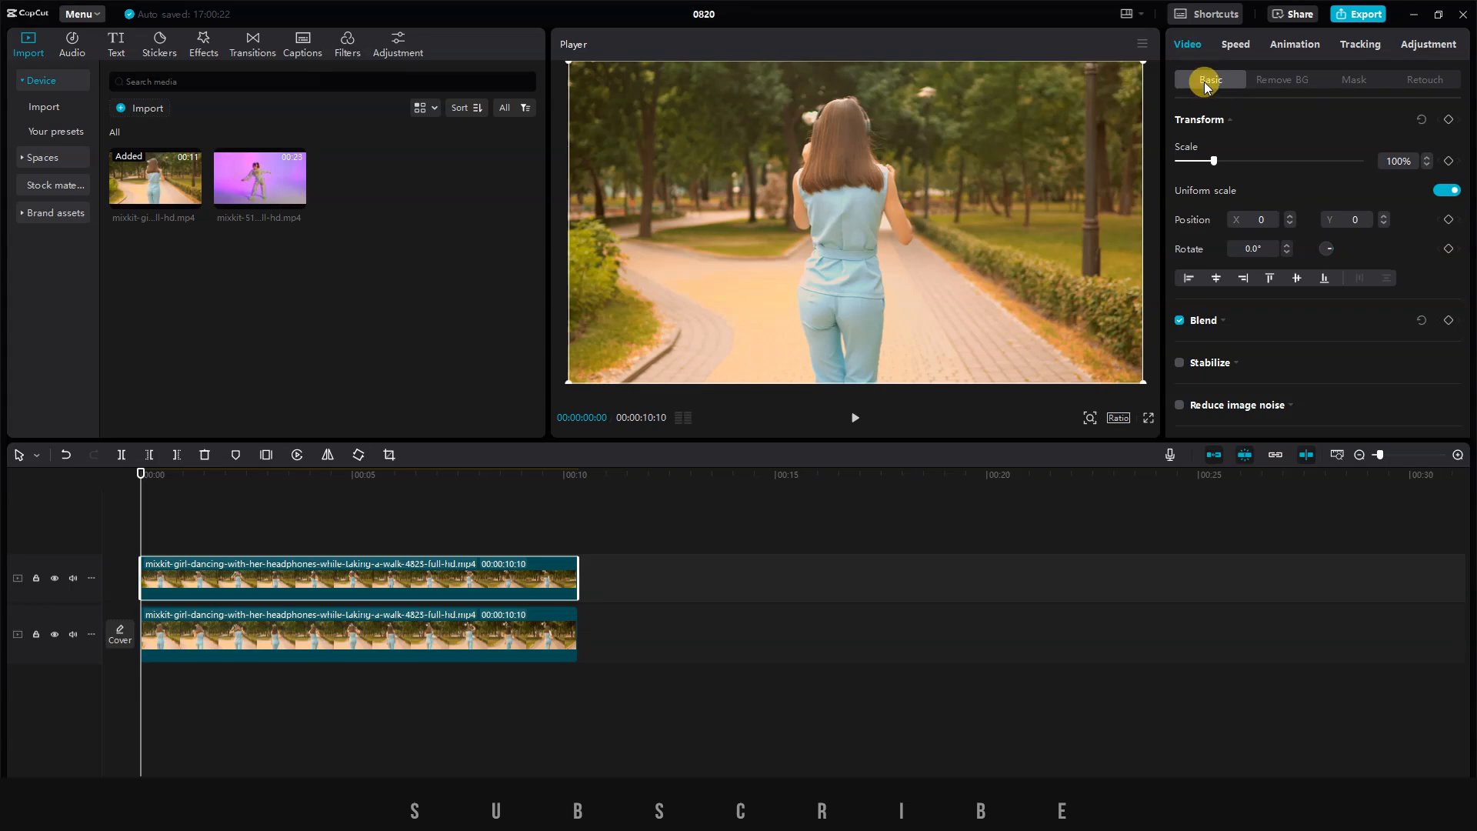
Turn on automatic background removal for the upper clip and briefly hide the lower track to check the cutout.
{"action": "left_click", "coordinate": [1280, 80]}
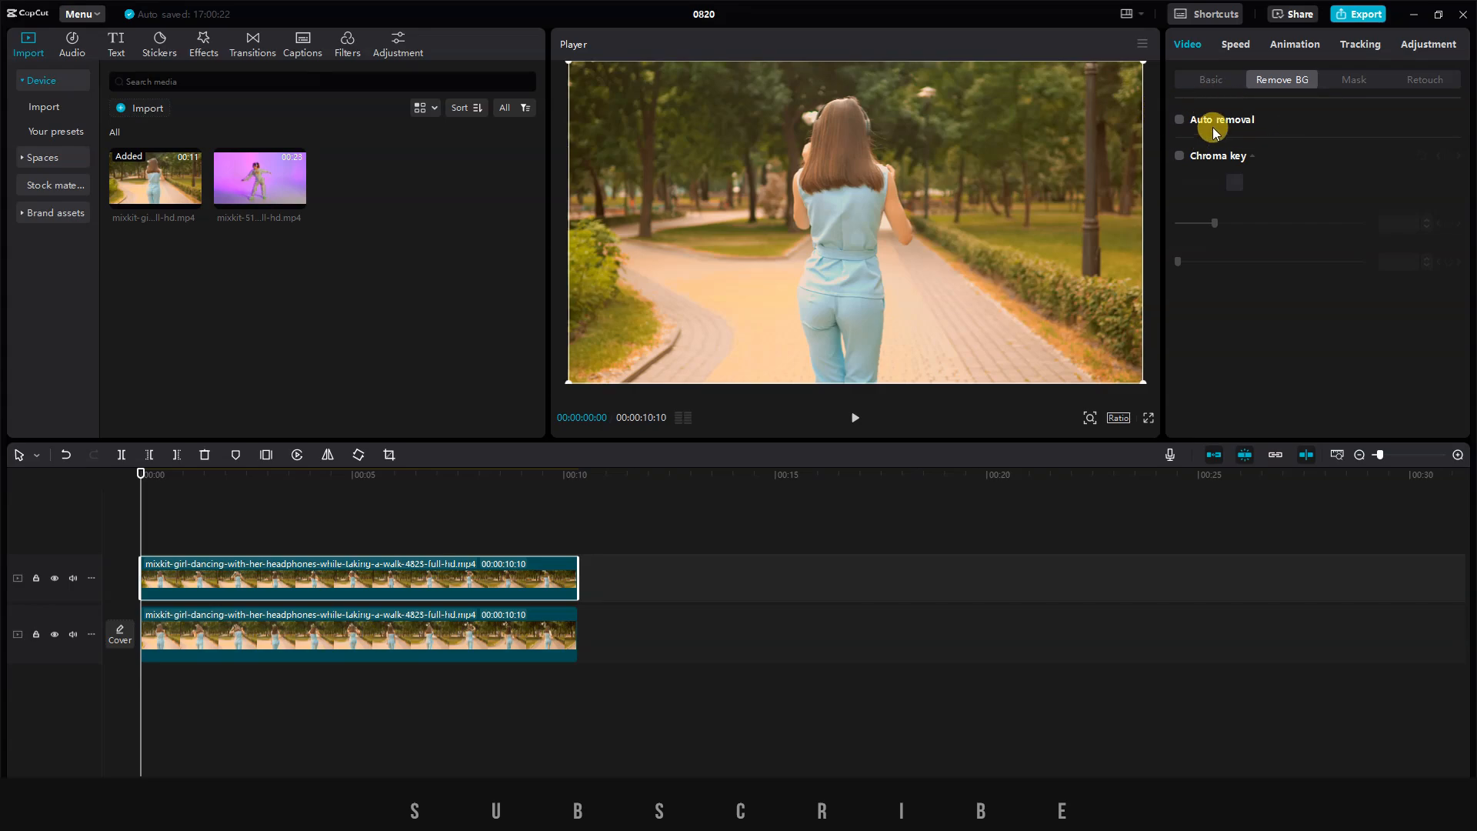
{"action": "left_click", "coordinate": [1179, 121]}
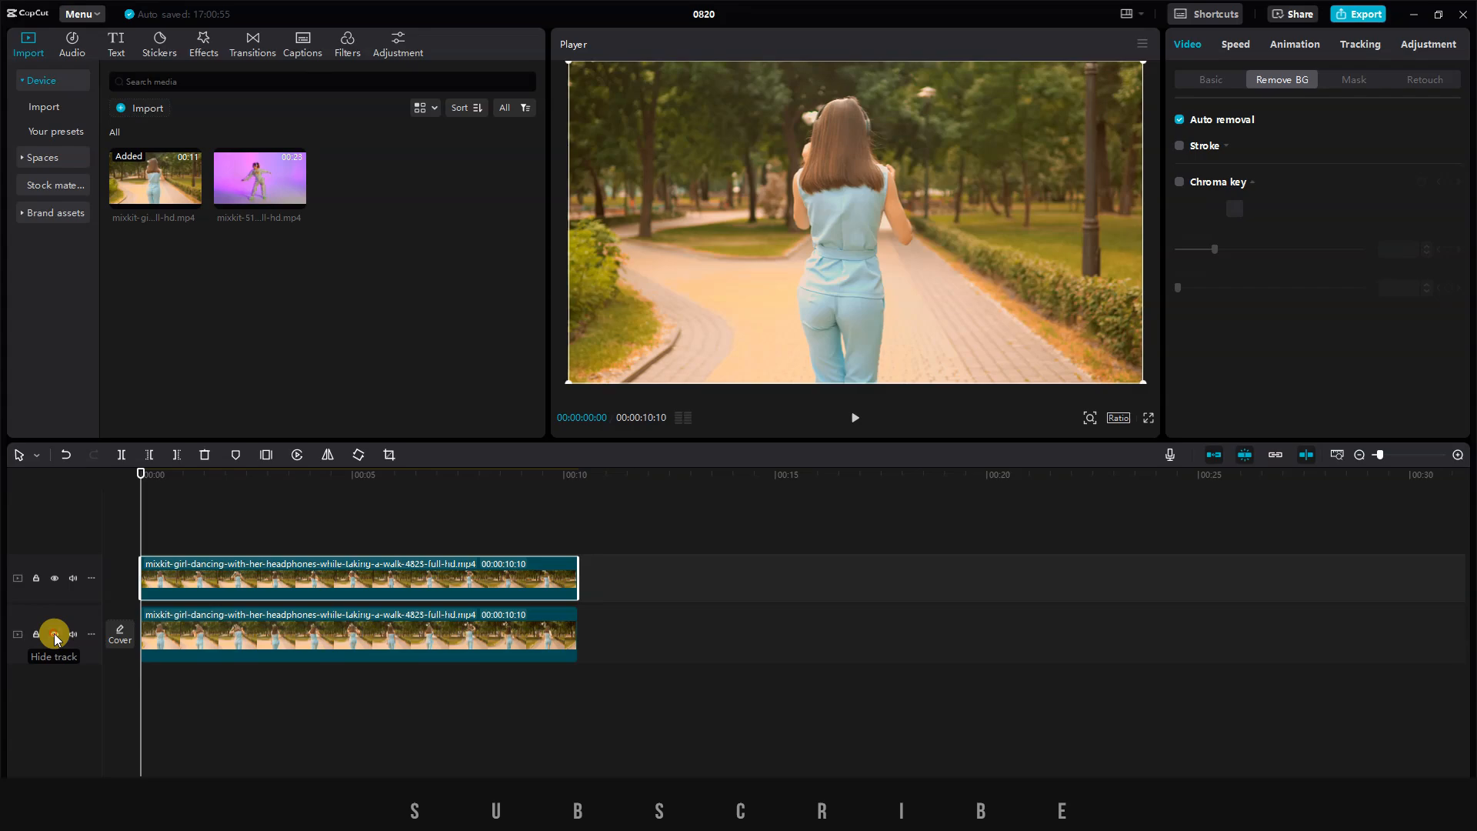
{"action": "left_click", "coordinate": [55, 635]}
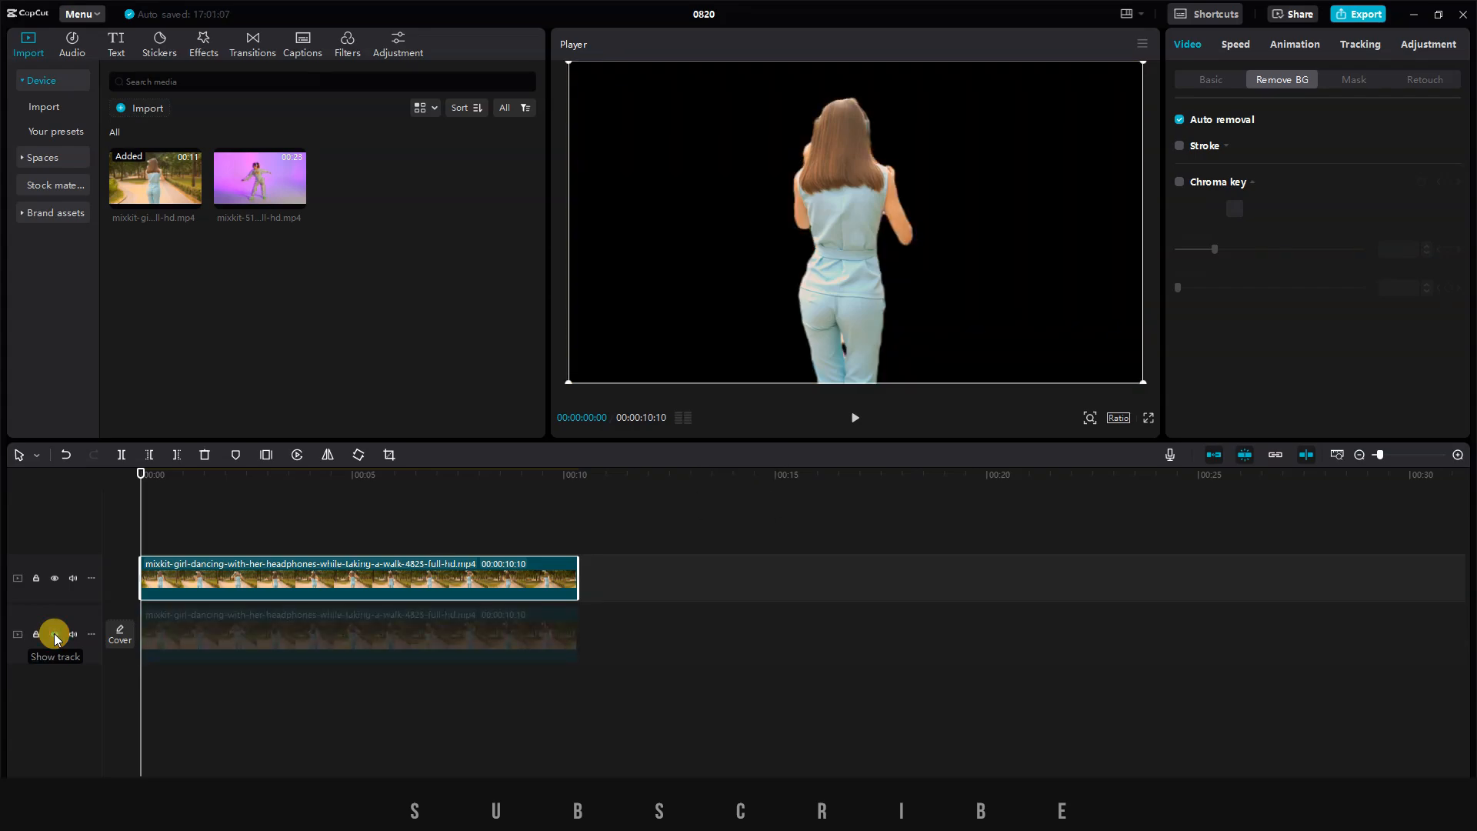
{"action": "left_click", "coordinate": [54, 635]}
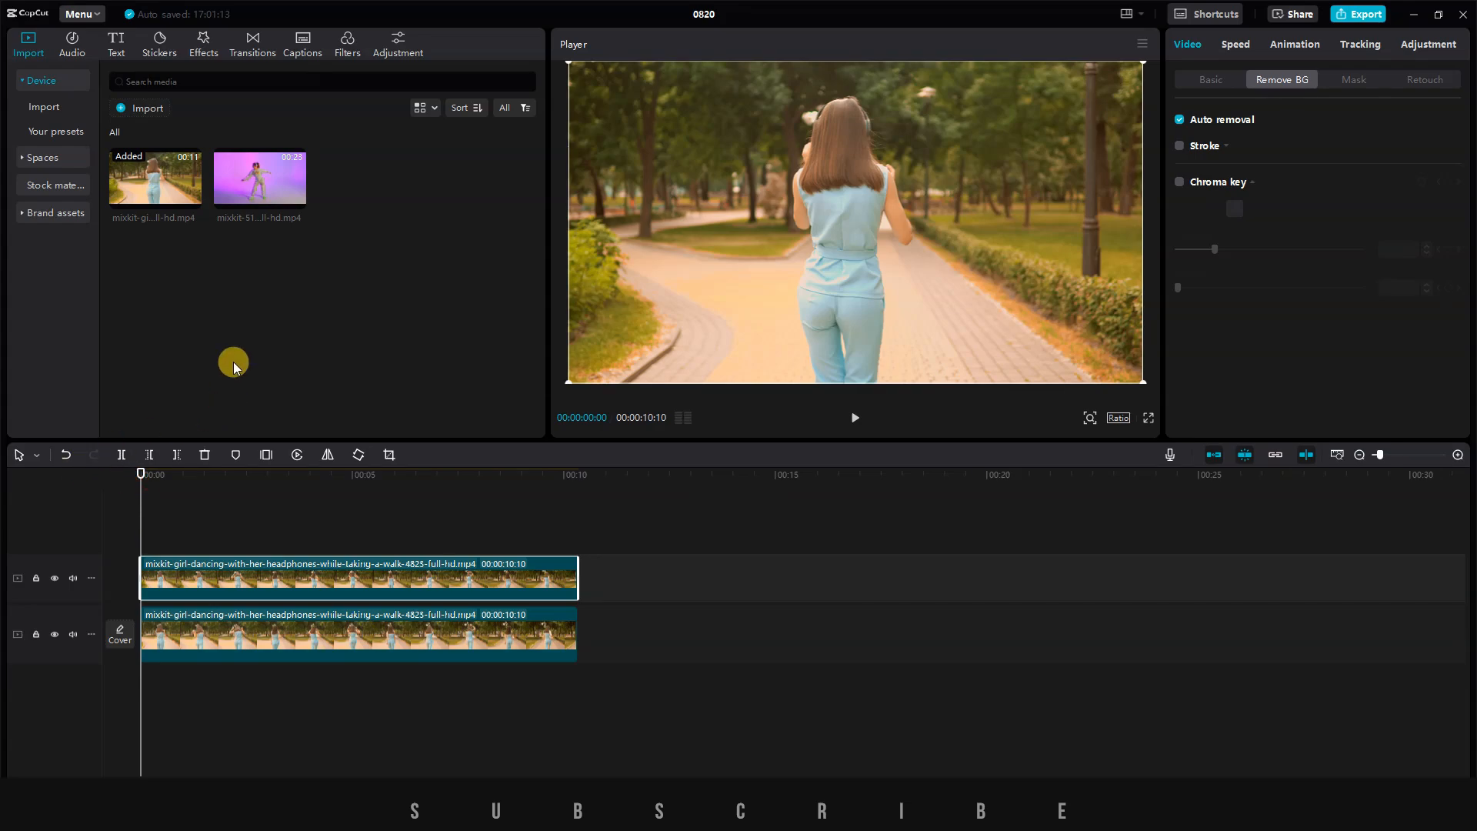
Add a default text layer at the start of the timeline and extend it to the end of the video clips.
{"action": "left_click", "coordinate": [117, 45]}
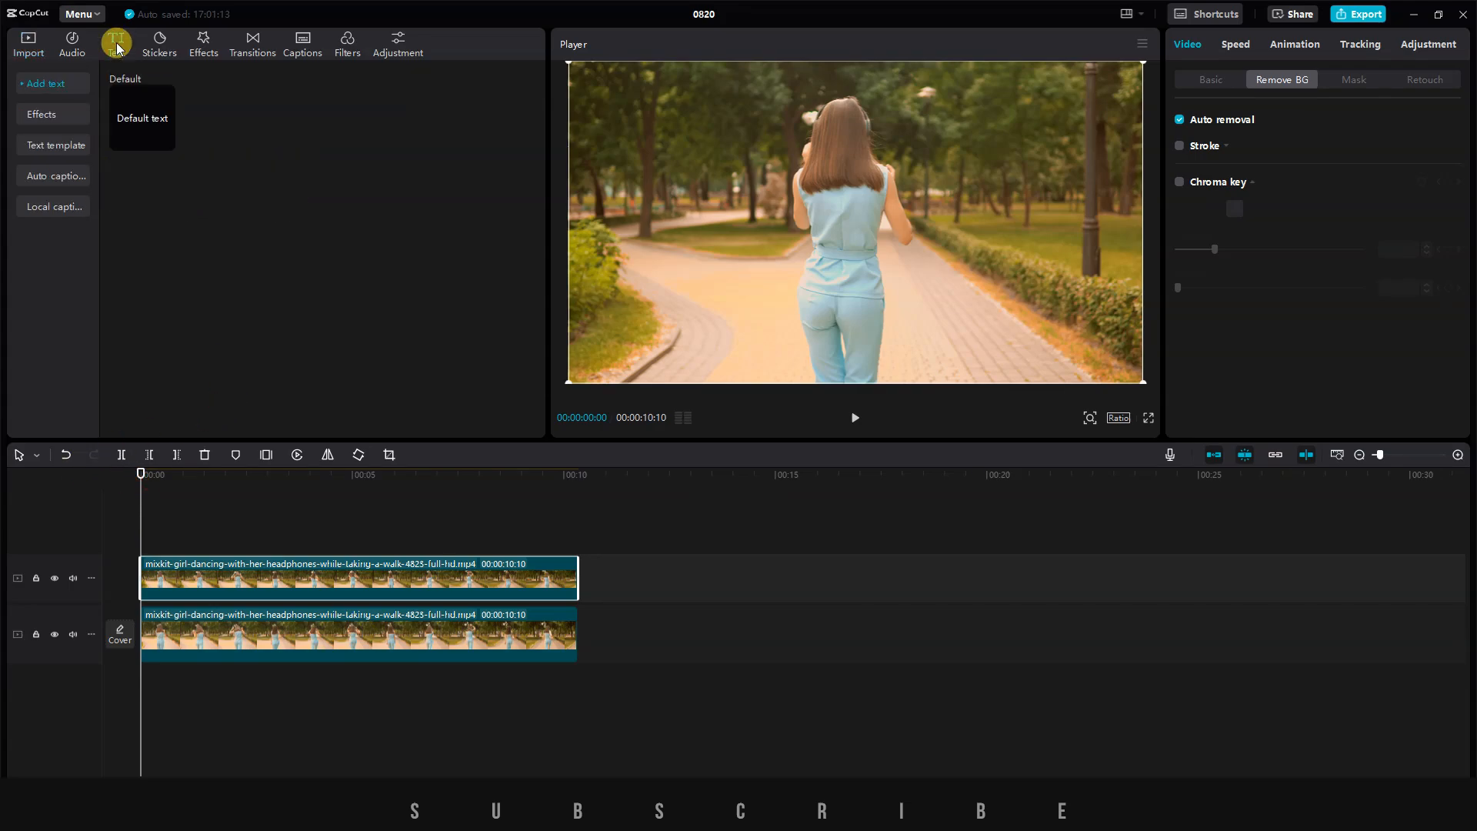
{"action": "left_click", "coordinate": [166, 142]}
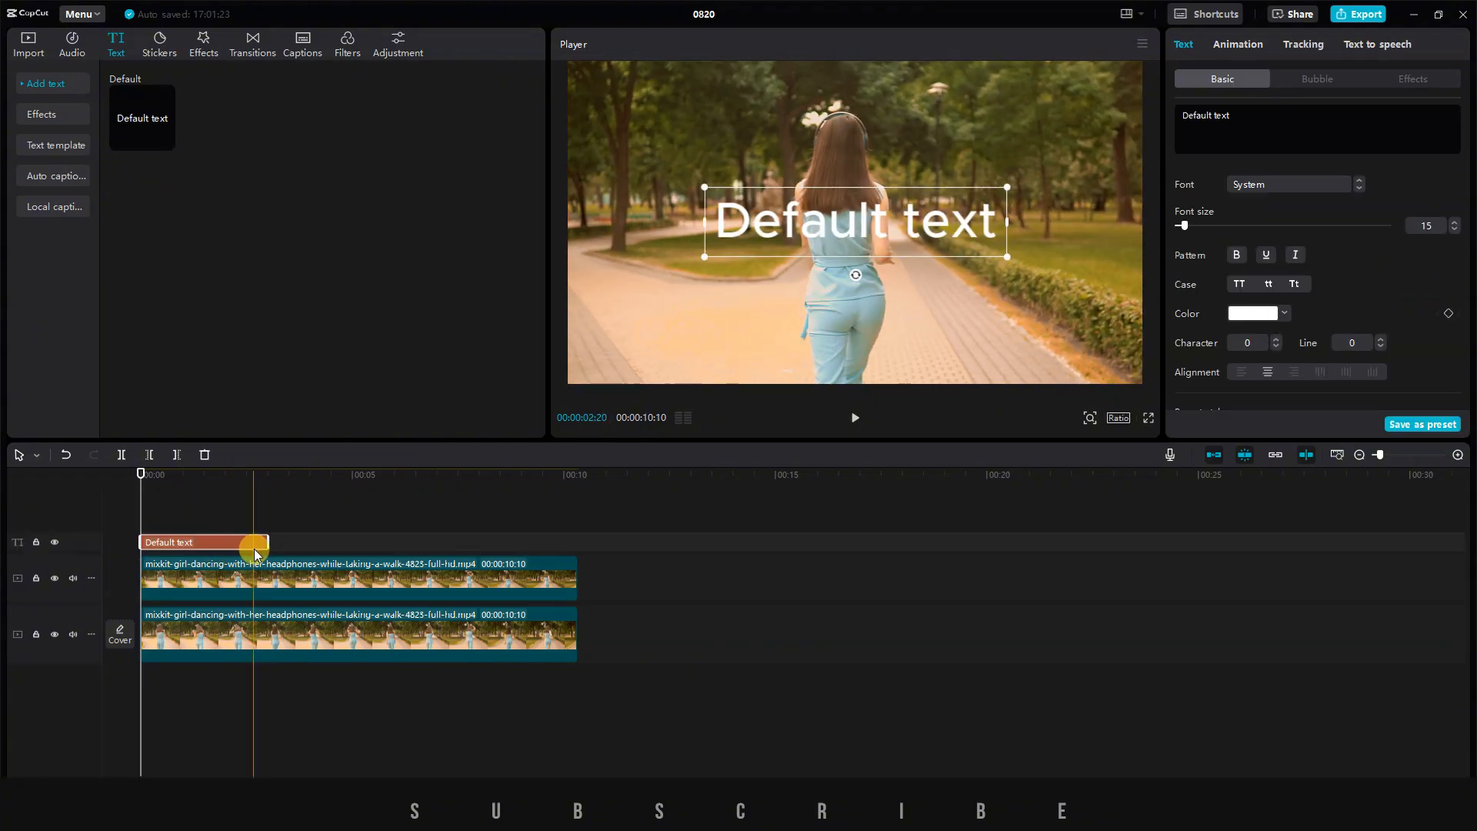
{"action": "left_click_drag", "start_coordinate": [266, 541], "coordinate": [571, 526]}
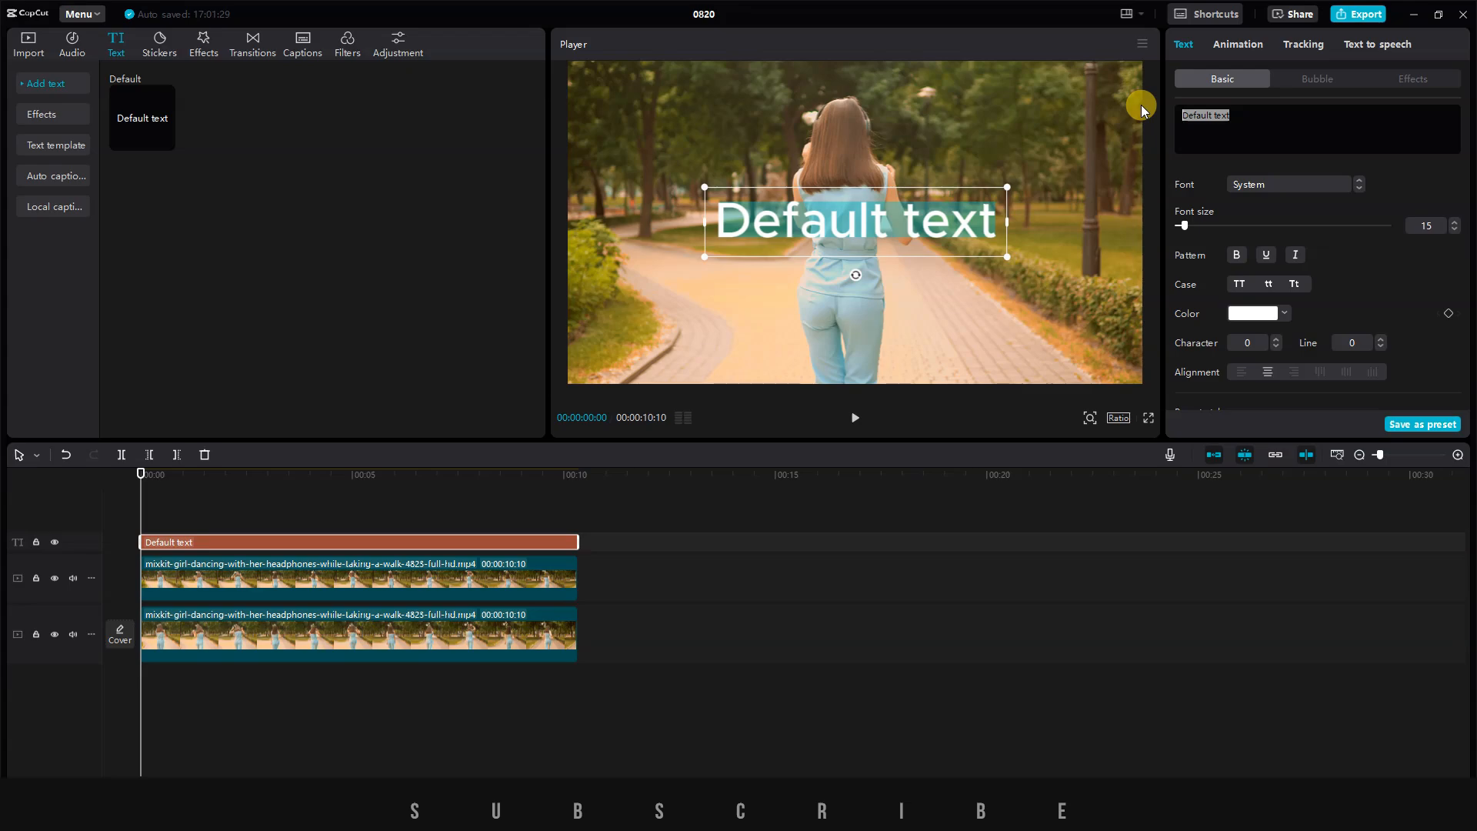
Replace the default text with AI EDIT SENSEI and set its font to Bebas Neue Bold.
{"action": "type", "text": "AI EDIT SENSEI"}
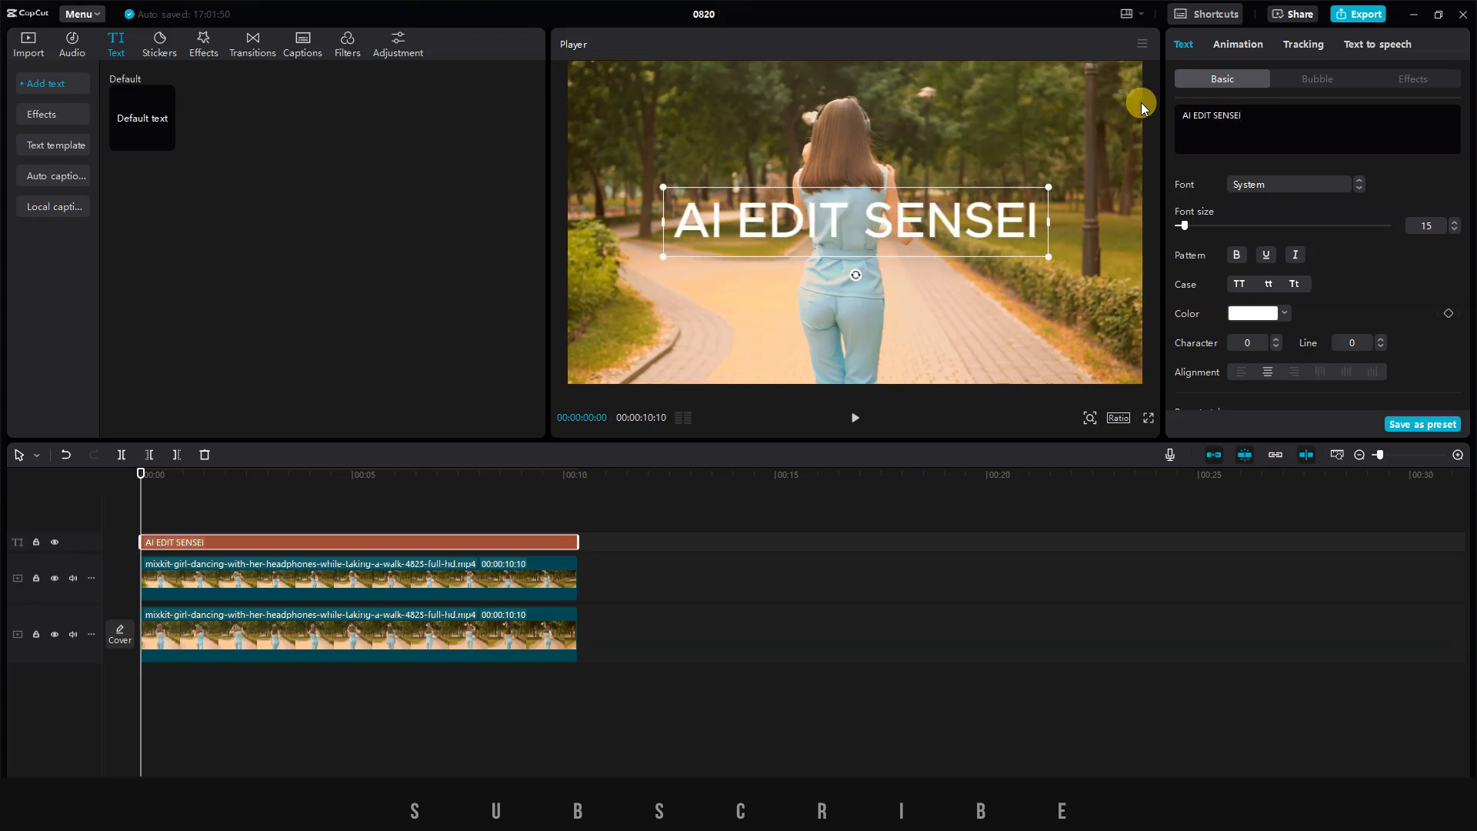
{"action": "left_click", "coordinate": [1279, 183]}
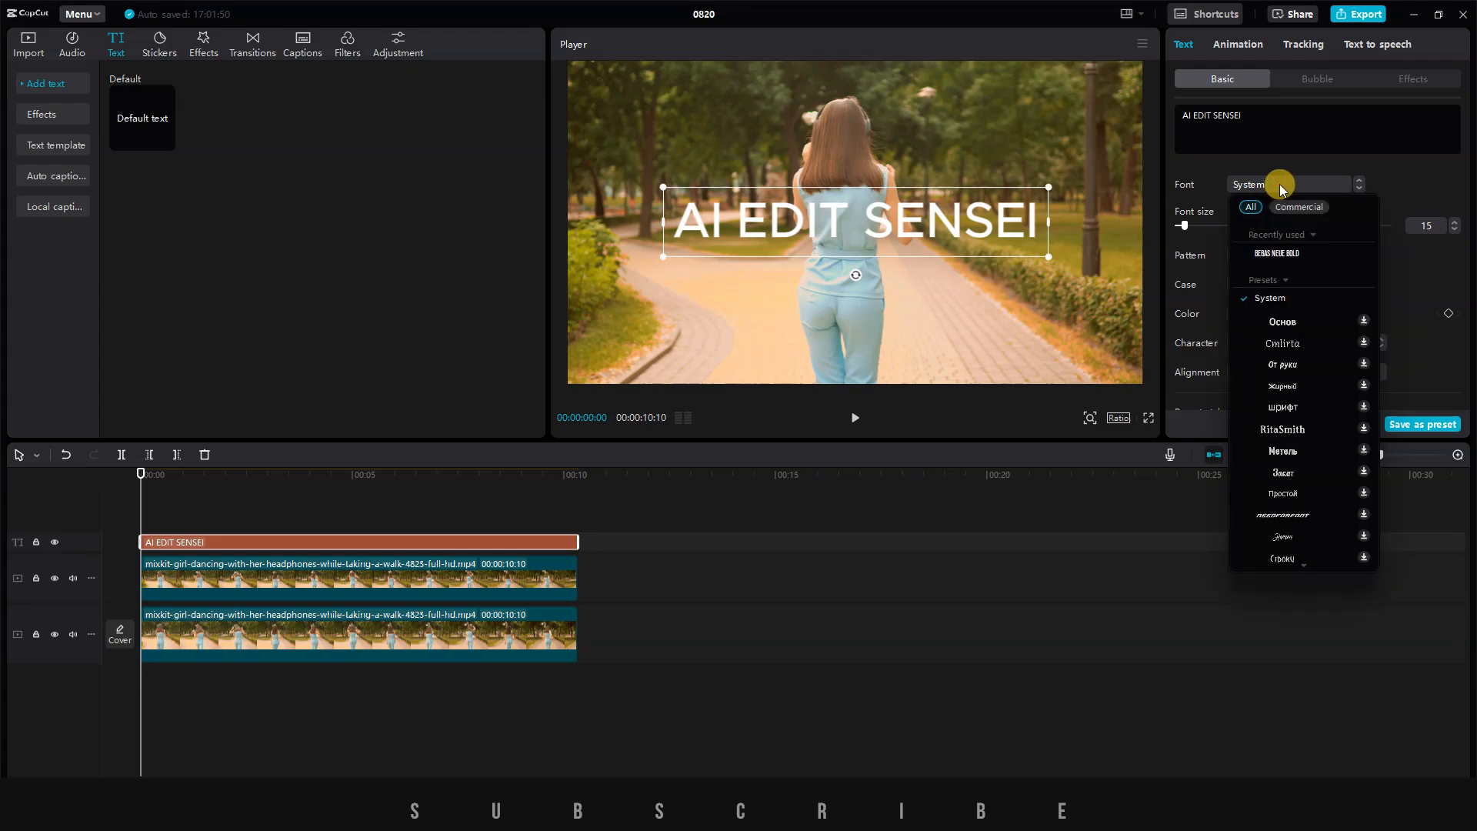
{"action": "left_click", "coordinate": [1289, 257]}
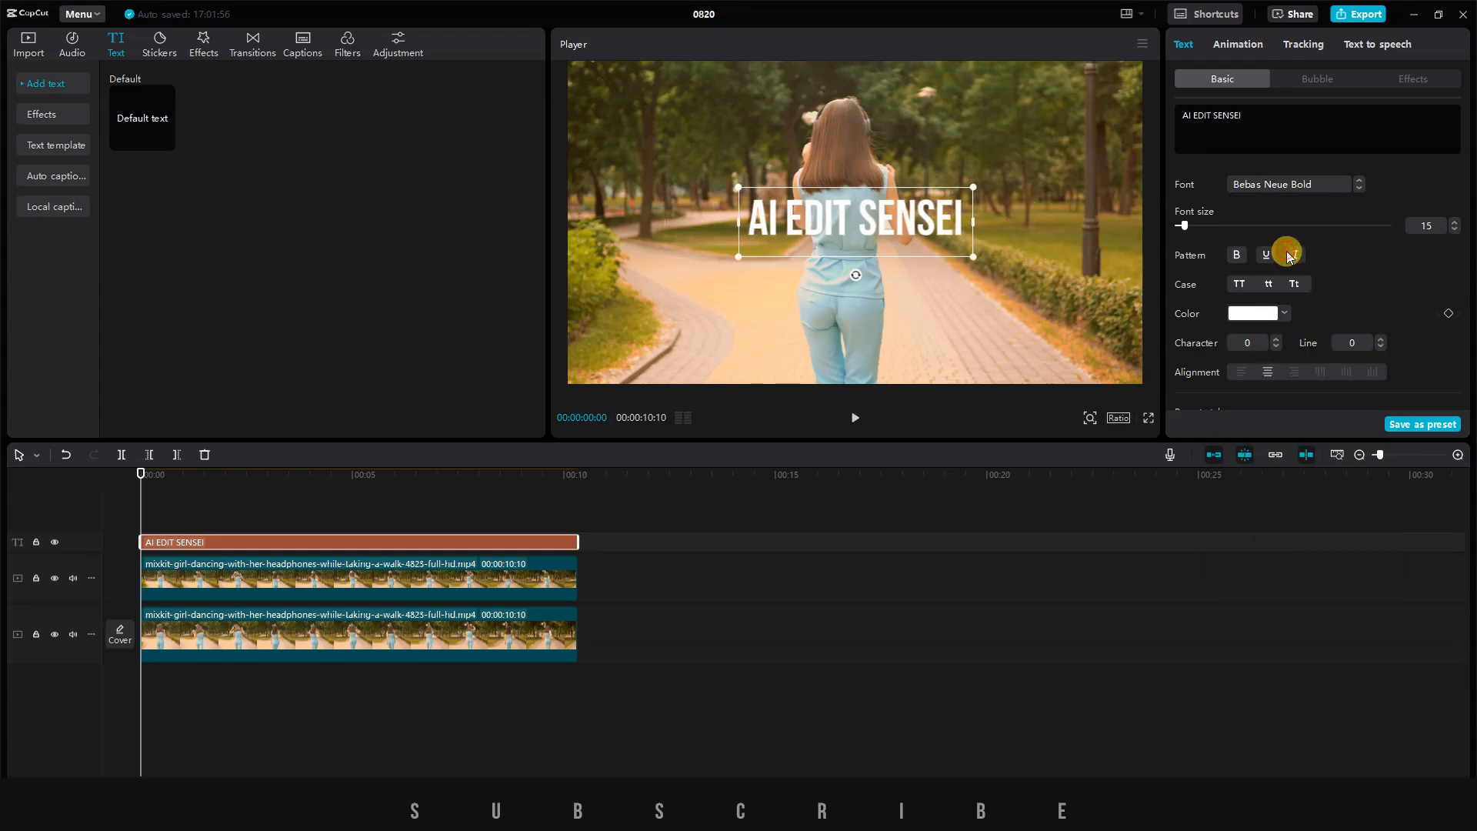
Enlarge the title to font size 36 and raise it in the frame to Y position 242.
{"action": "left_click", "coordinate": [1453, 222]}
{"action": "left_click", "coordinate": [1453, 222]}
{"action": "left_click", "coordinate": [1453, 222]}
{"action": "left_click", "coordinate": [1453, 223]}
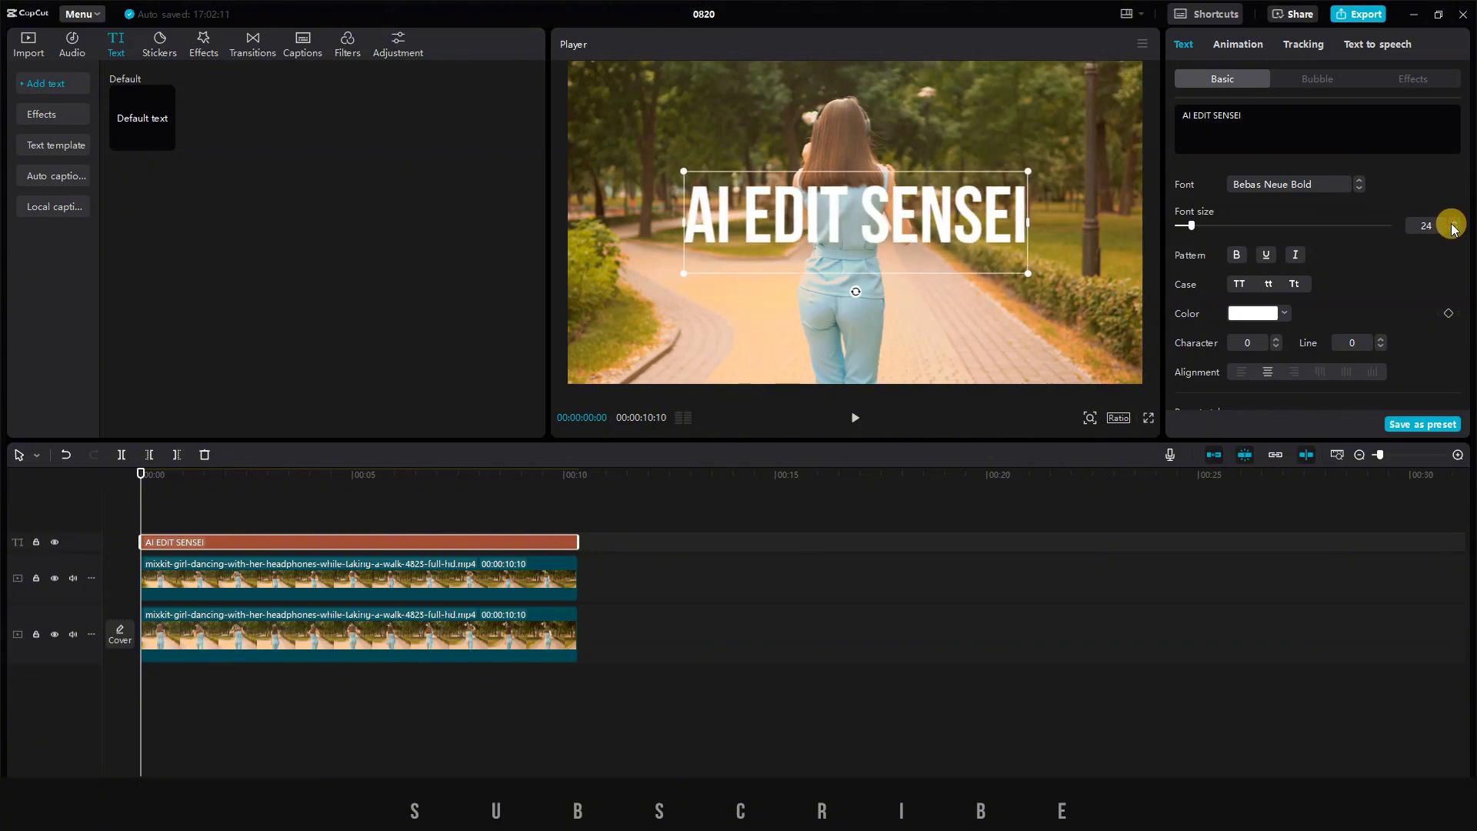
{"action": "left_click", "coordinate": [1453, 223]}
{"action": "left_click", "coordinate": [1453, 222]}
{"action": "left_click", "coordinate": [1453, 222]}
{"action": "left_click", "coordinate": [1453, 223]}
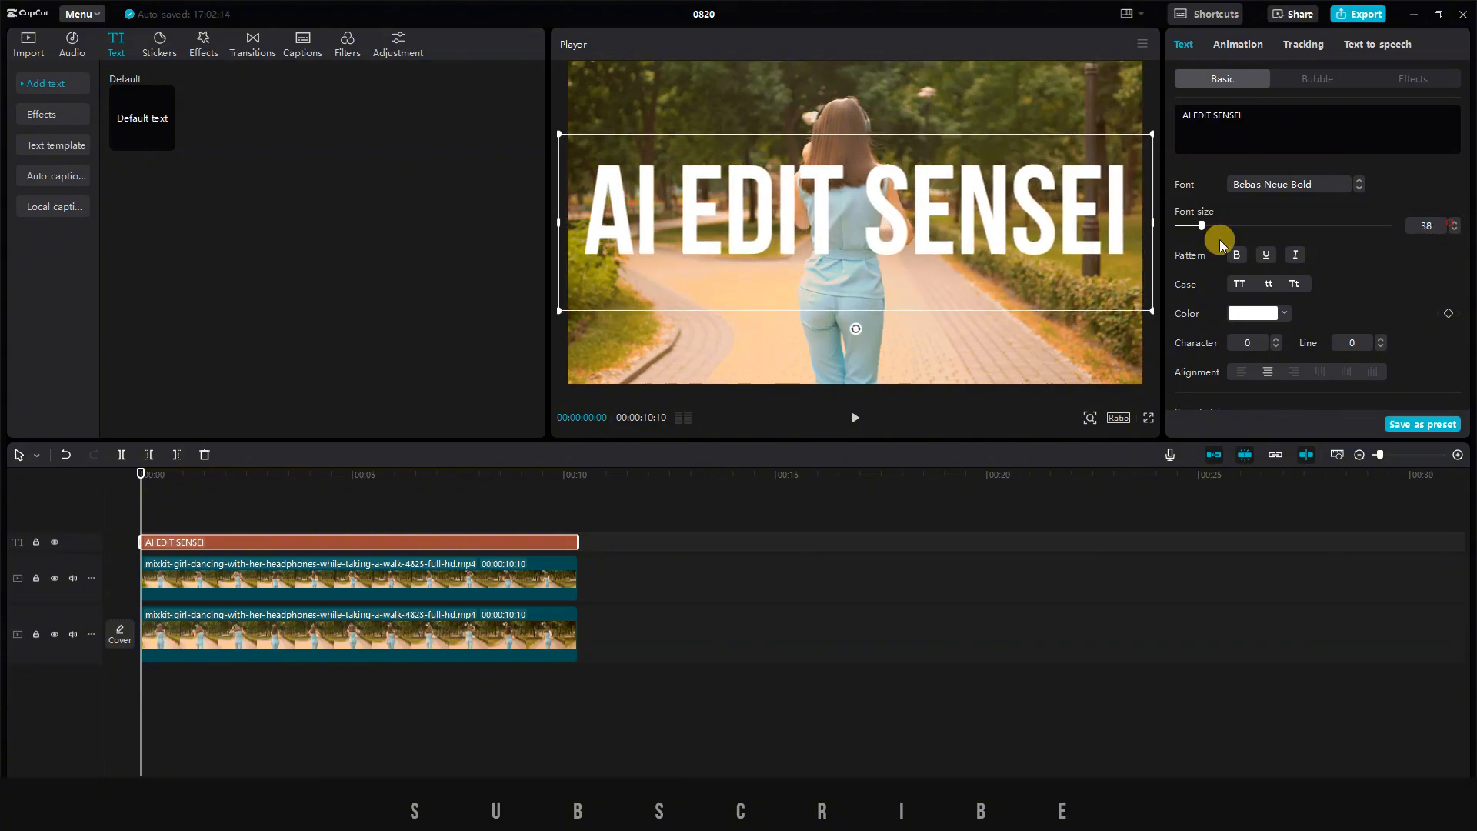
{"action": "left_click_drag", "start_coordinate": [952, 188], "coordinate": [953, 174]}
{"action": "left_click_drag", "start_coordinate": [1151, 274], "coordinate": [1126, 289]}
Move the title layer between the two video clips on the timeline and select it.
{"action": "scroll", "coordinate": [1342, 231], "scroll_direction": "down", "scroll_amount": 5}
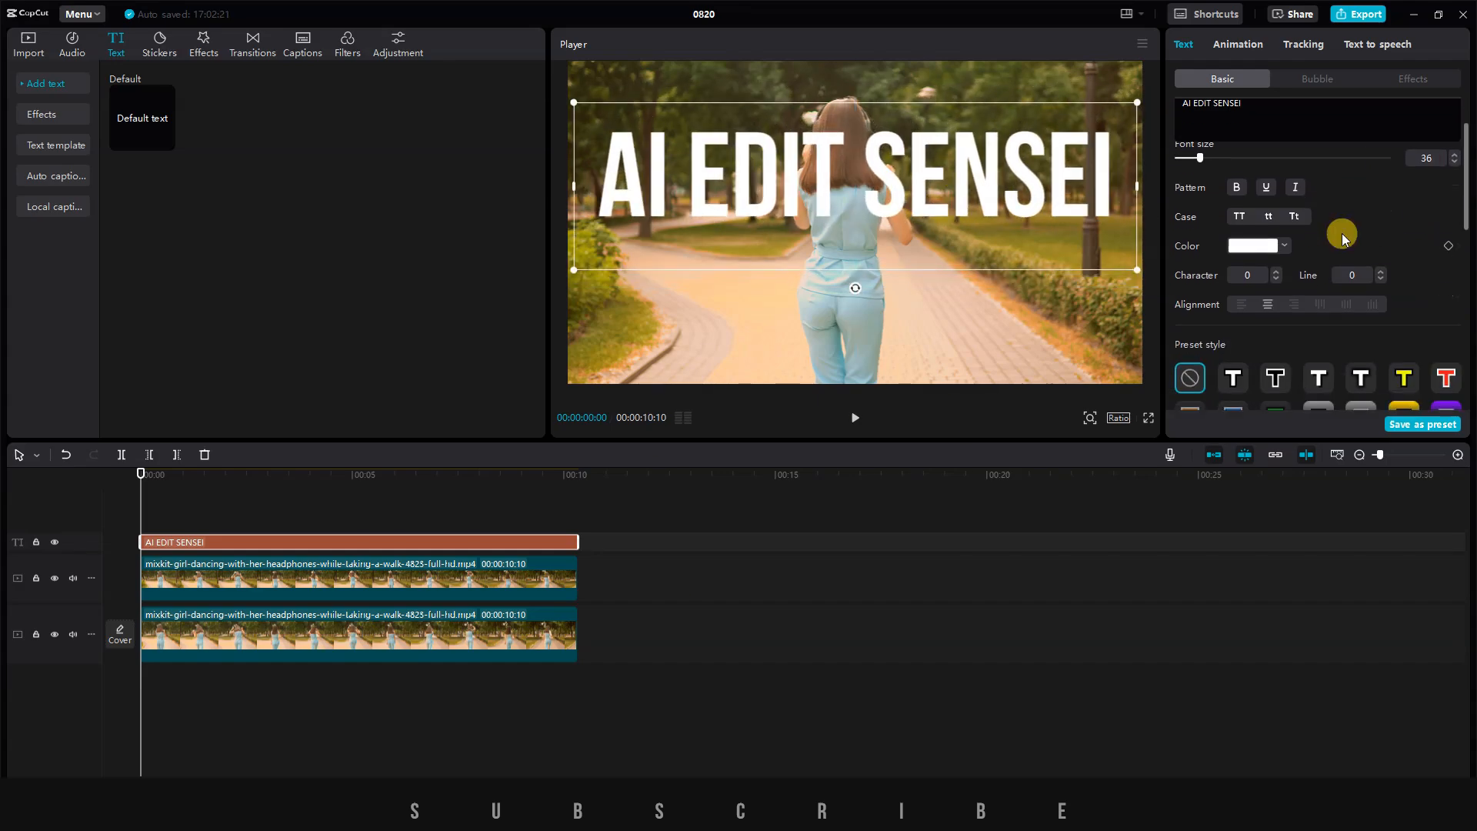
{"action": "scroll", "coordinate": [1315, 171], "scroll_direction": "up", "scroll_amount": 2}
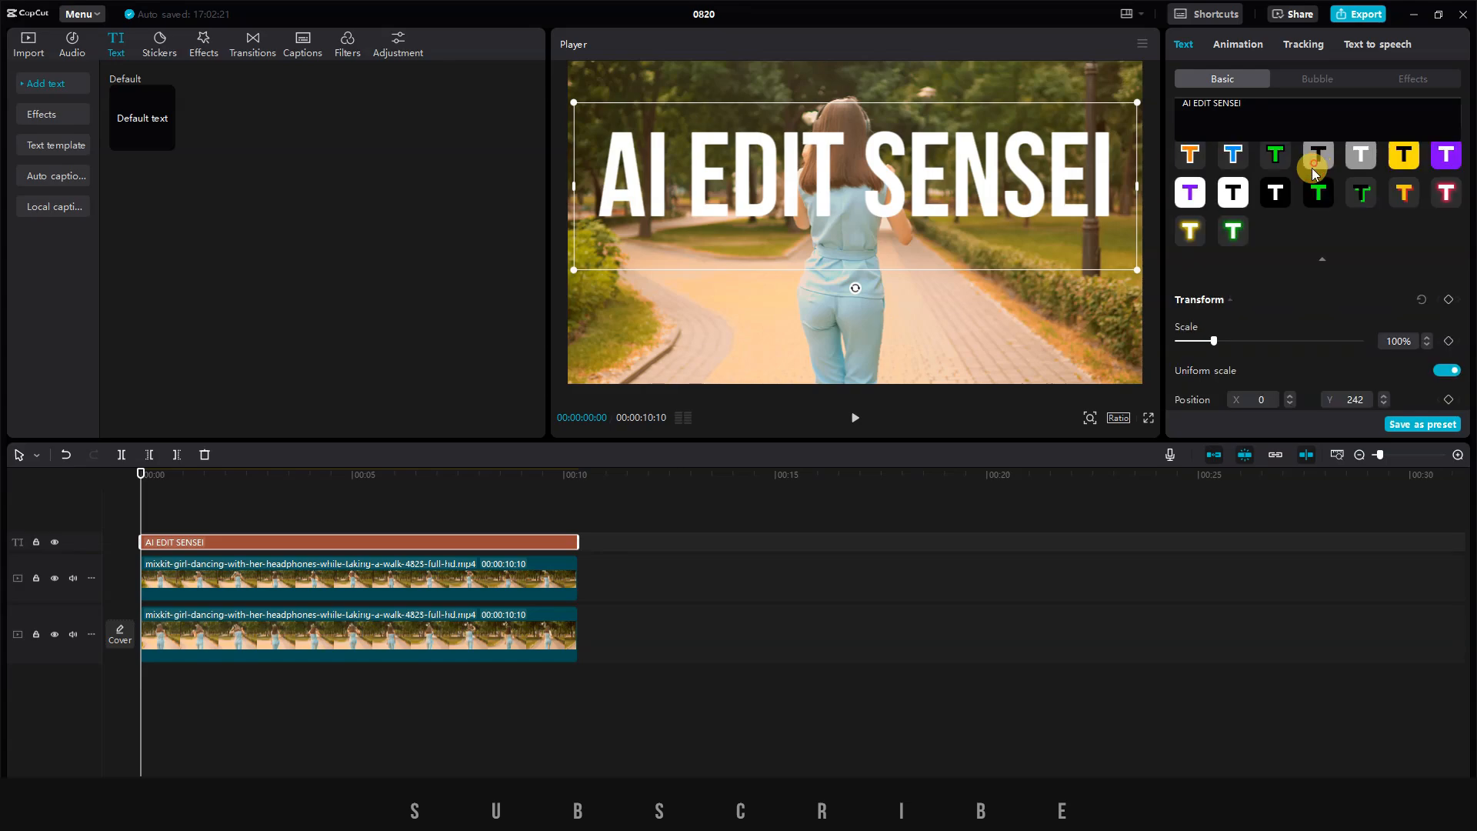
{"action": "scroll", "coordinate": [1230, 193], "scroll_direction": "up", "scroll_amount": 3}
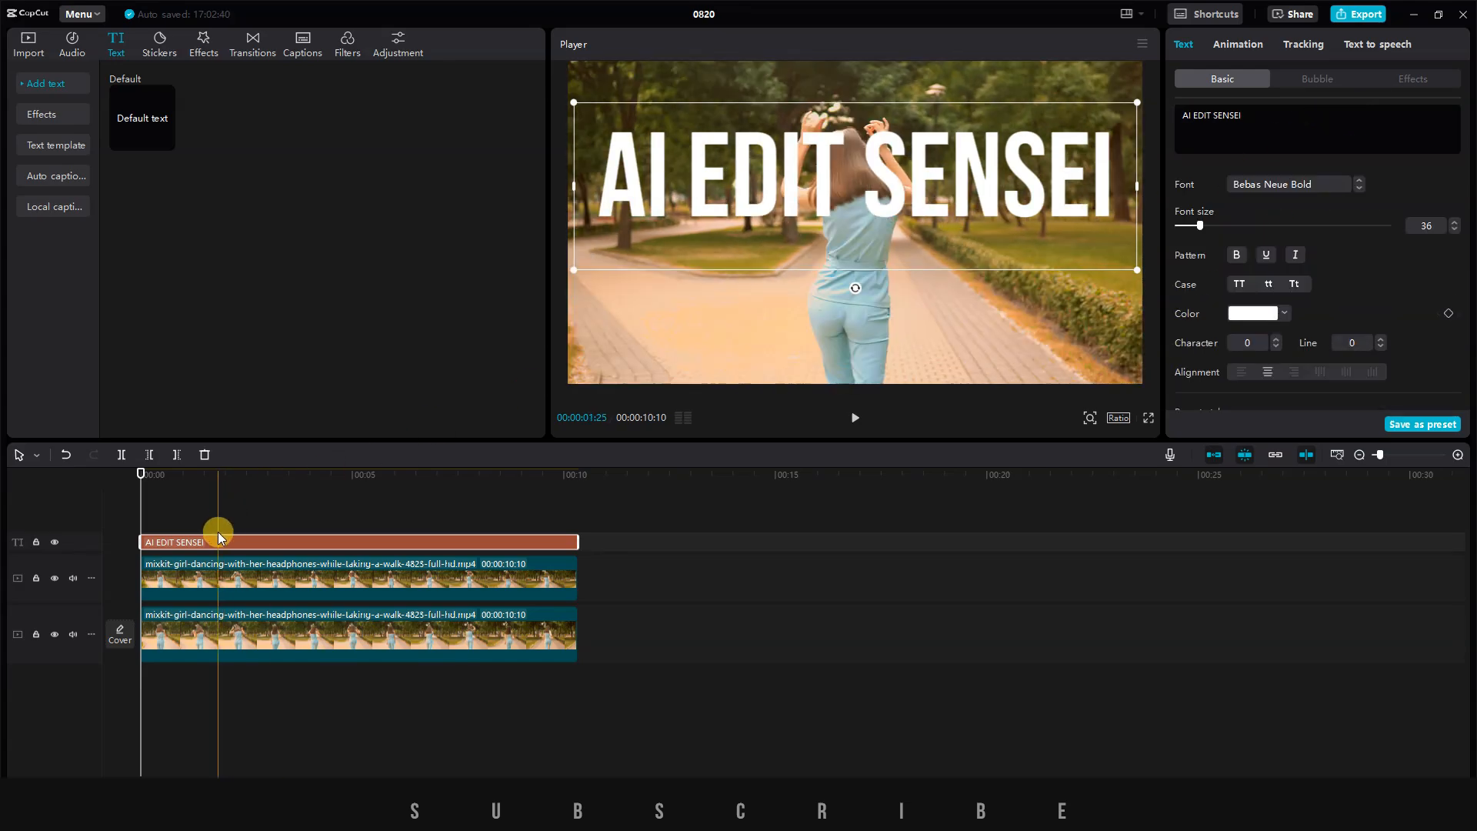
{"action": "left_click_drag", "start_coordinate": [216, 541], "coordinate": [211, 611]}
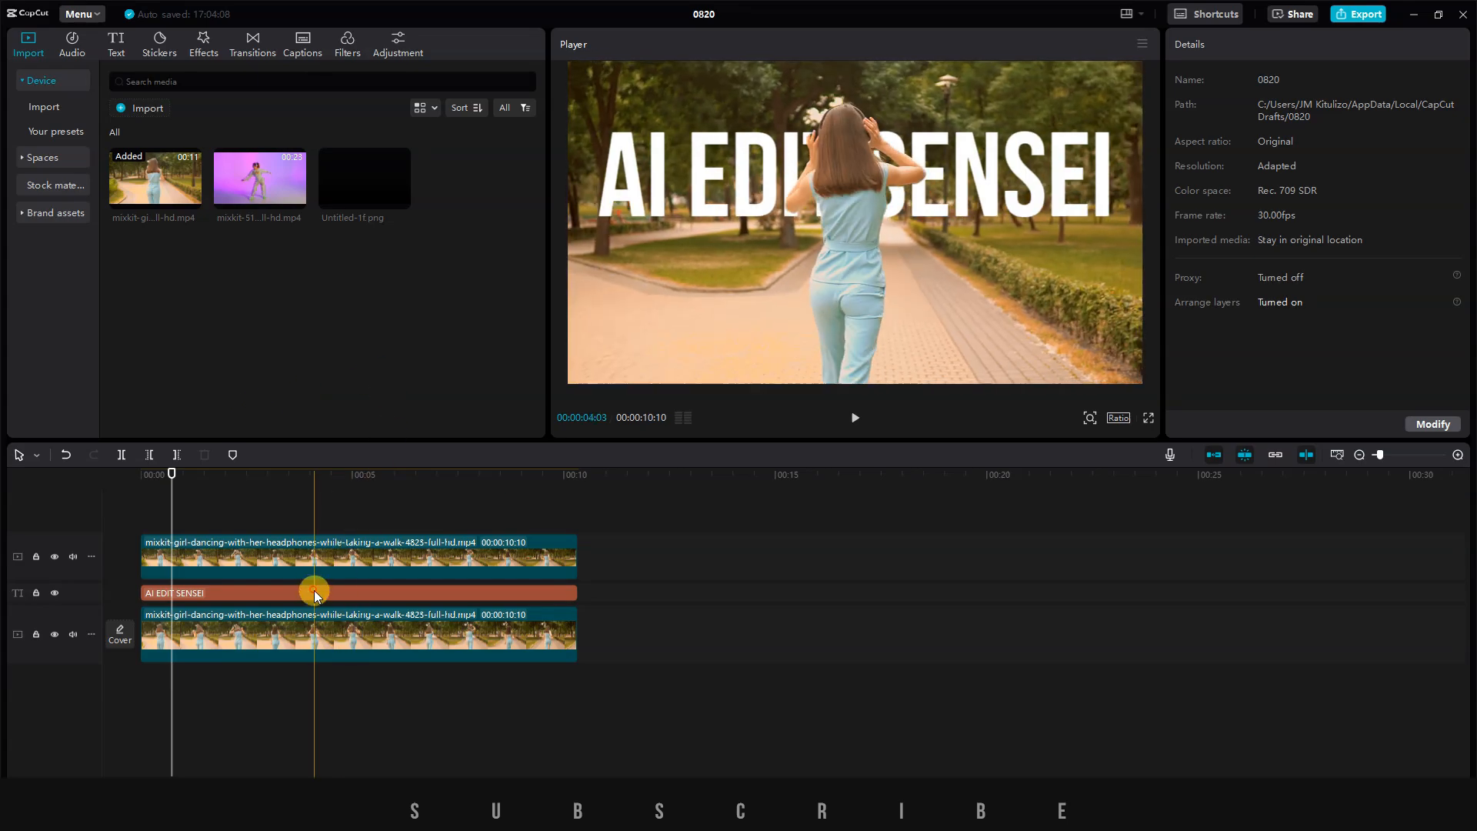
{"action": "left_click", "coordinate": [314, 592]}
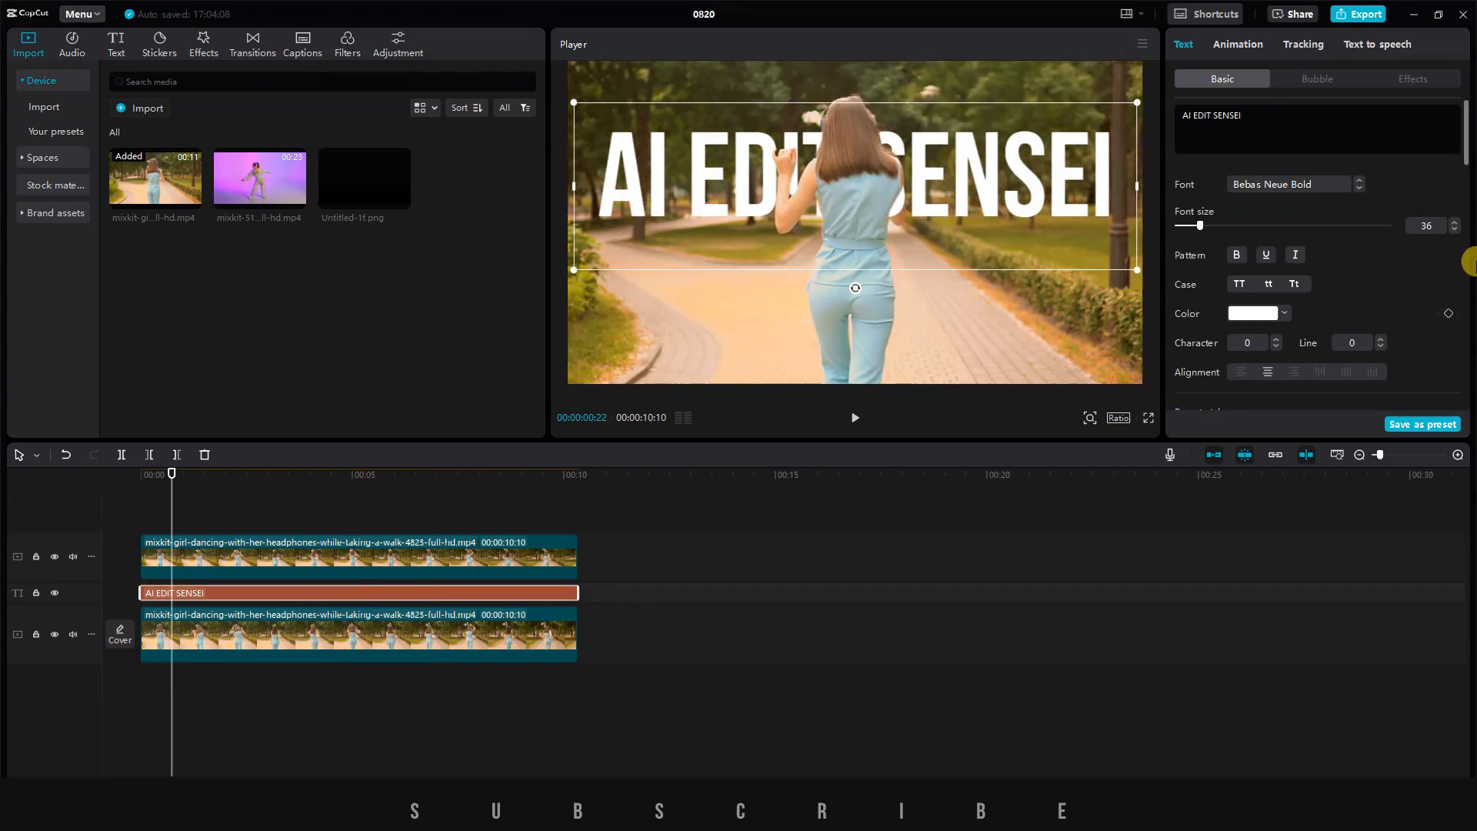
Try the stroke, background and glow options on the title, switching each one off again.
{"action": "scroll", "coordinate": [1305, 280], "scroll_direction": "down", "scroll_amount": 10}
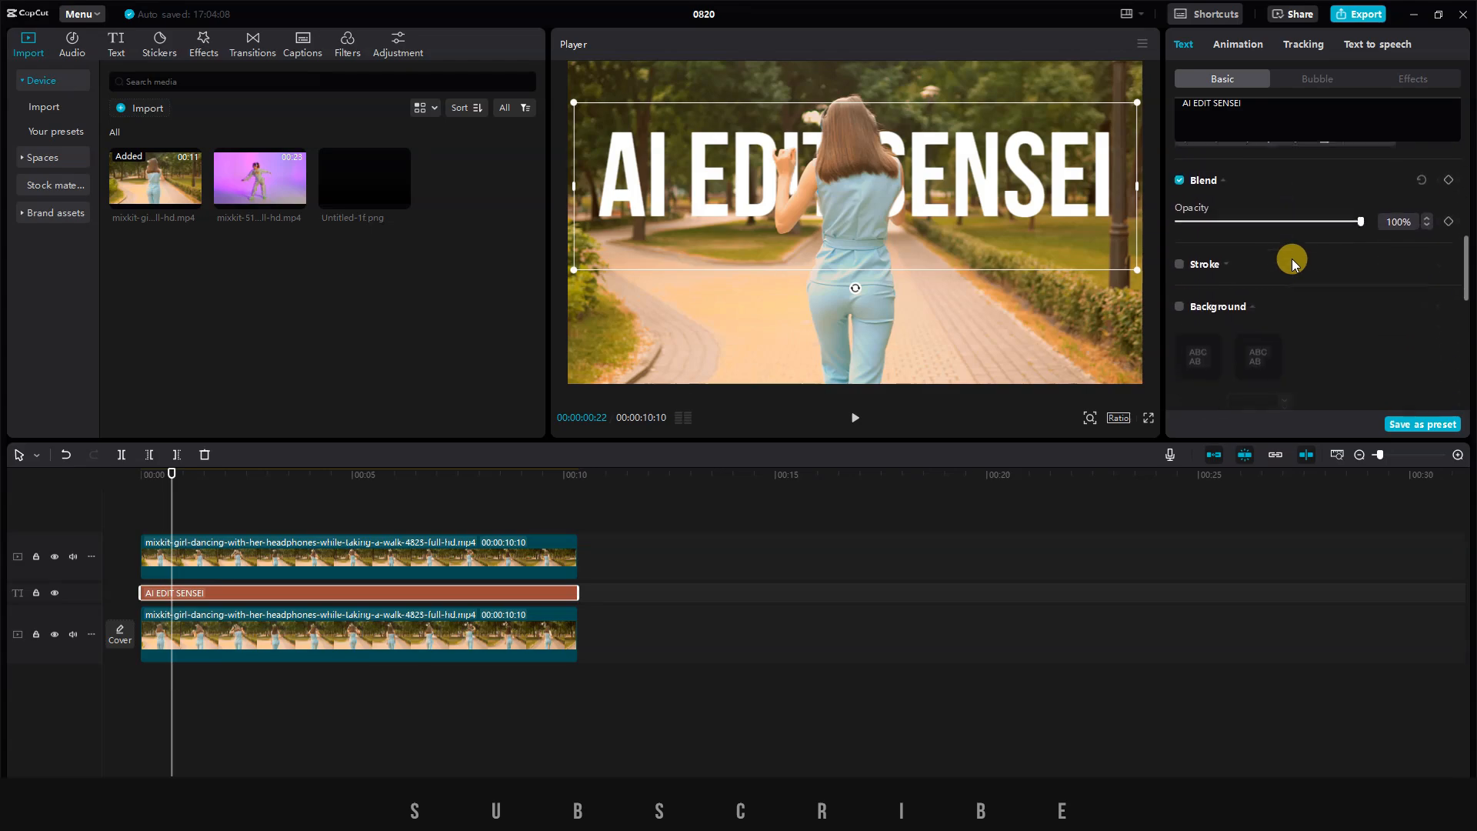
{"action": "scroll", "coordinate": [1300, 229], "scroll_direction": "down", "scroll_amount": 1}
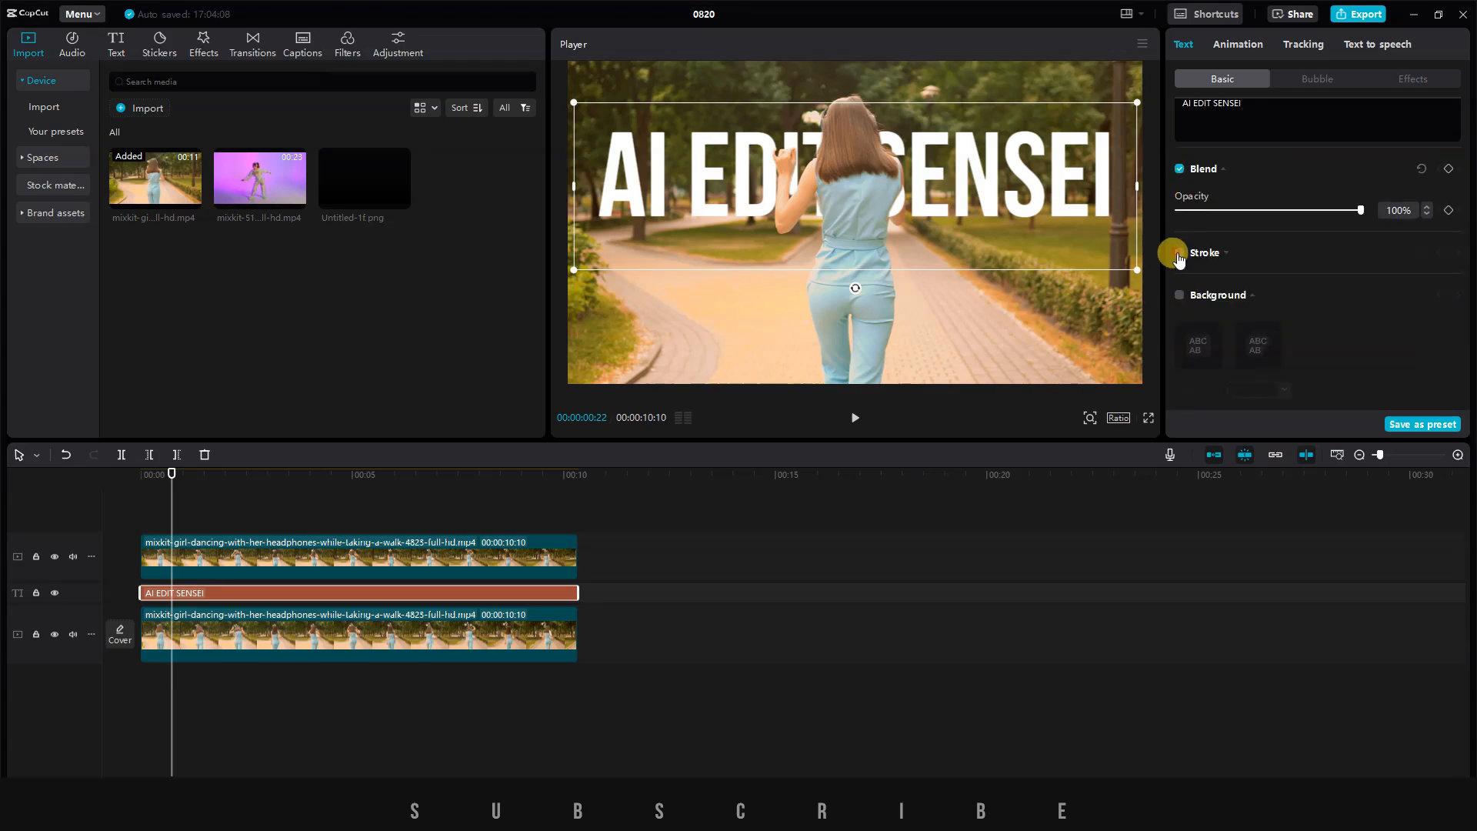
{"action": "left_click", "coordinate": [1179, 252]}
{"action": "left_click", "coordinate": [1179, 253]}
{"action": "scroll", "coordinate": [1179, 253], "scroll_direction": "down", "scroll_amount": 2}
{"action": "left_click", "coordinate": [1179, 254]}
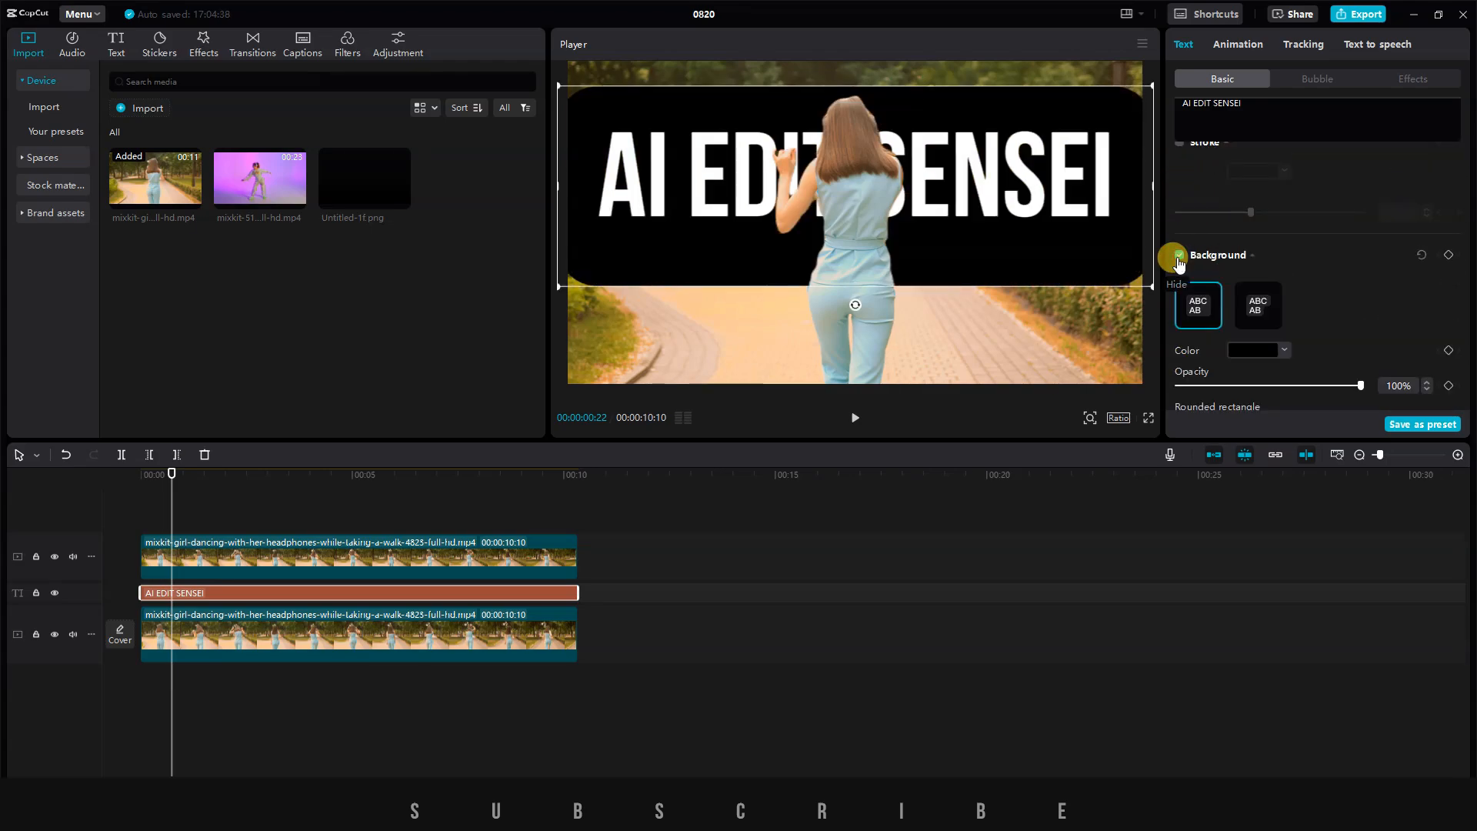
{"action": "left_click", "coordinate": [1180, 196]}
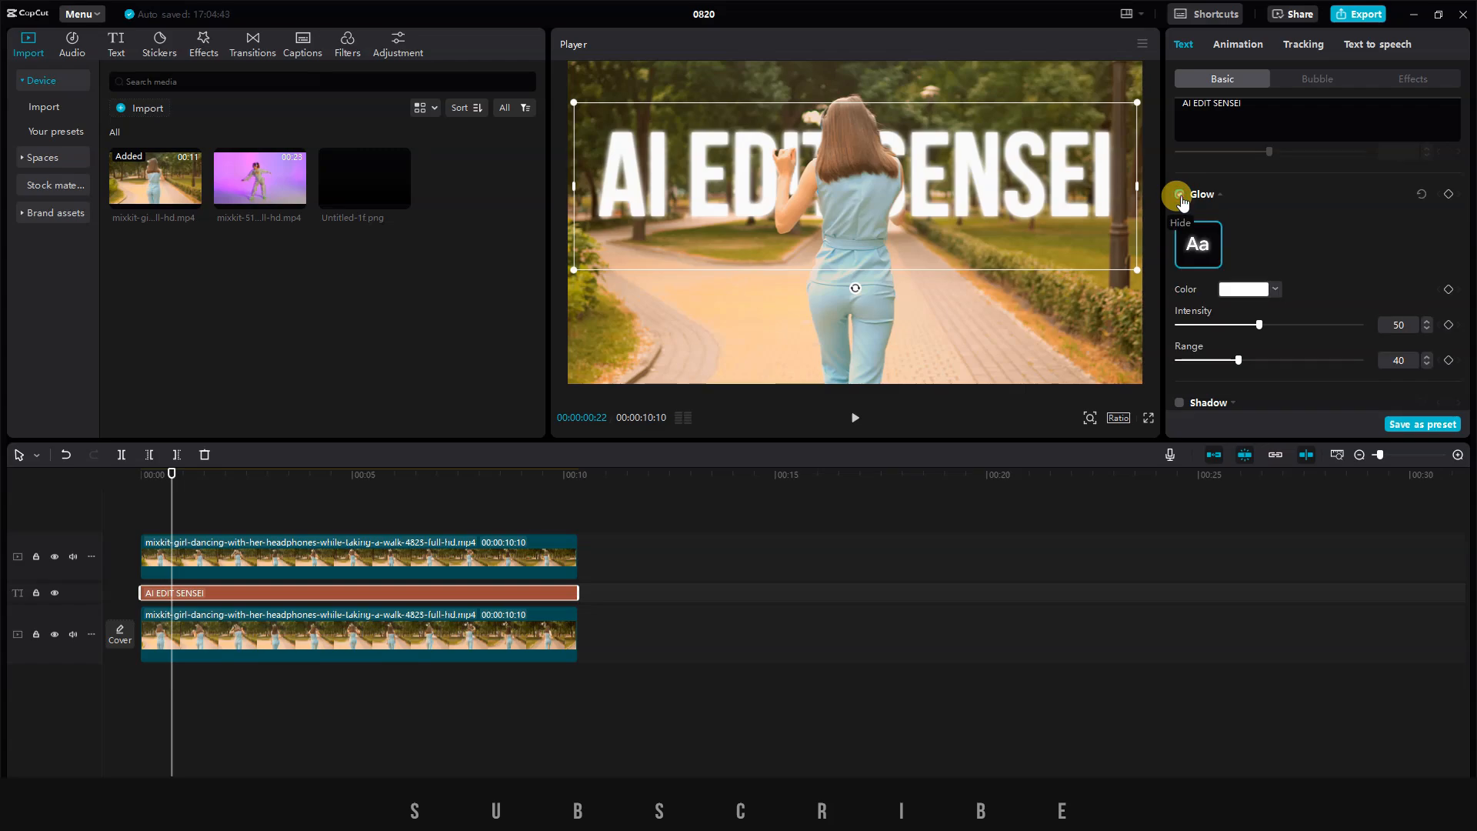
{"action": "left_click", "coordinate": [1180, 195]}
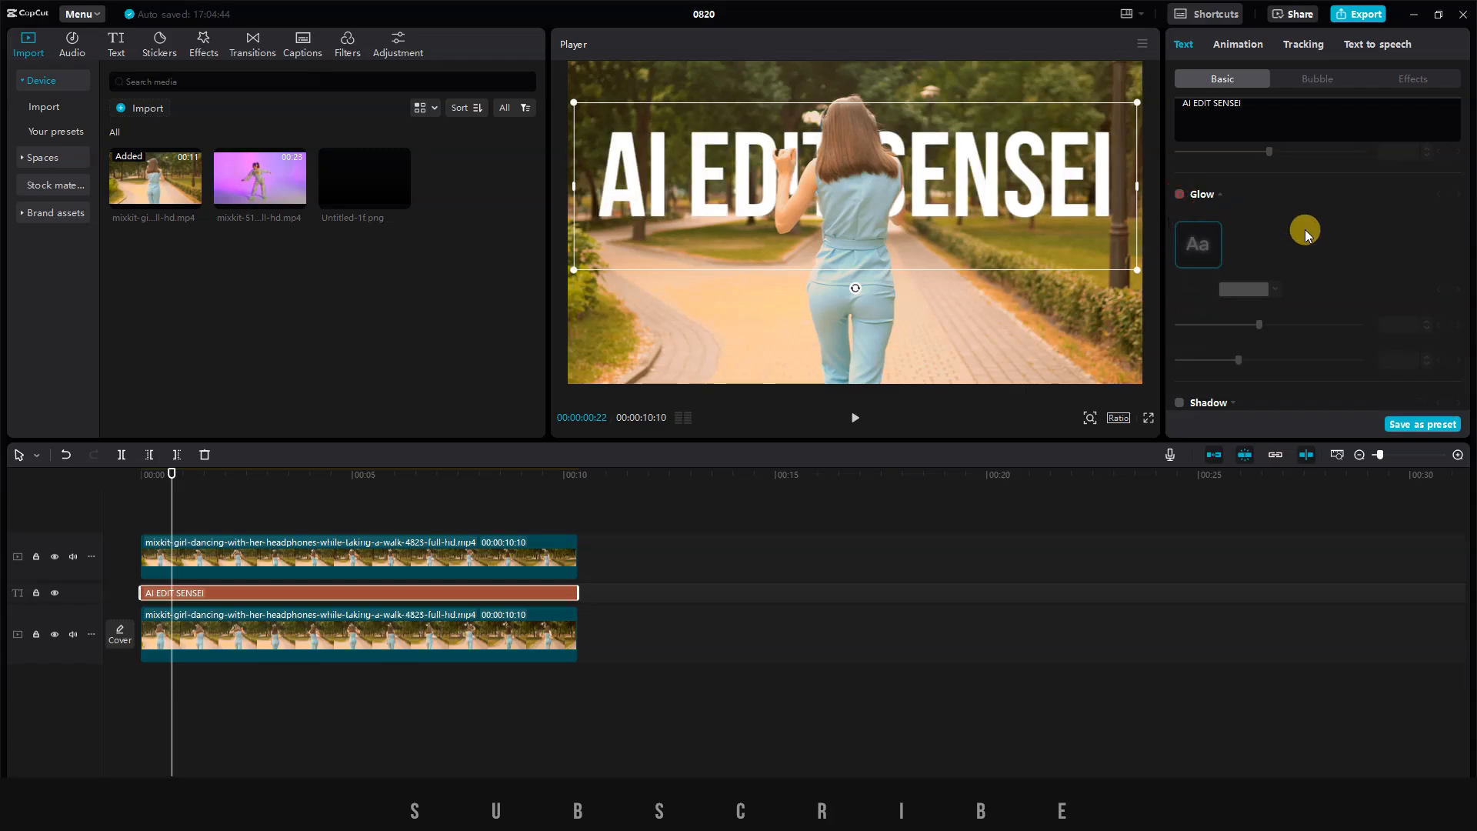
Enable the title's shadow and curve options and try bending the text, ending with a curve strength of 0°.
{"action": "scroll", "coordinate": [1304, 229], "scroll_direction": "down", "scroll_amount": 1}
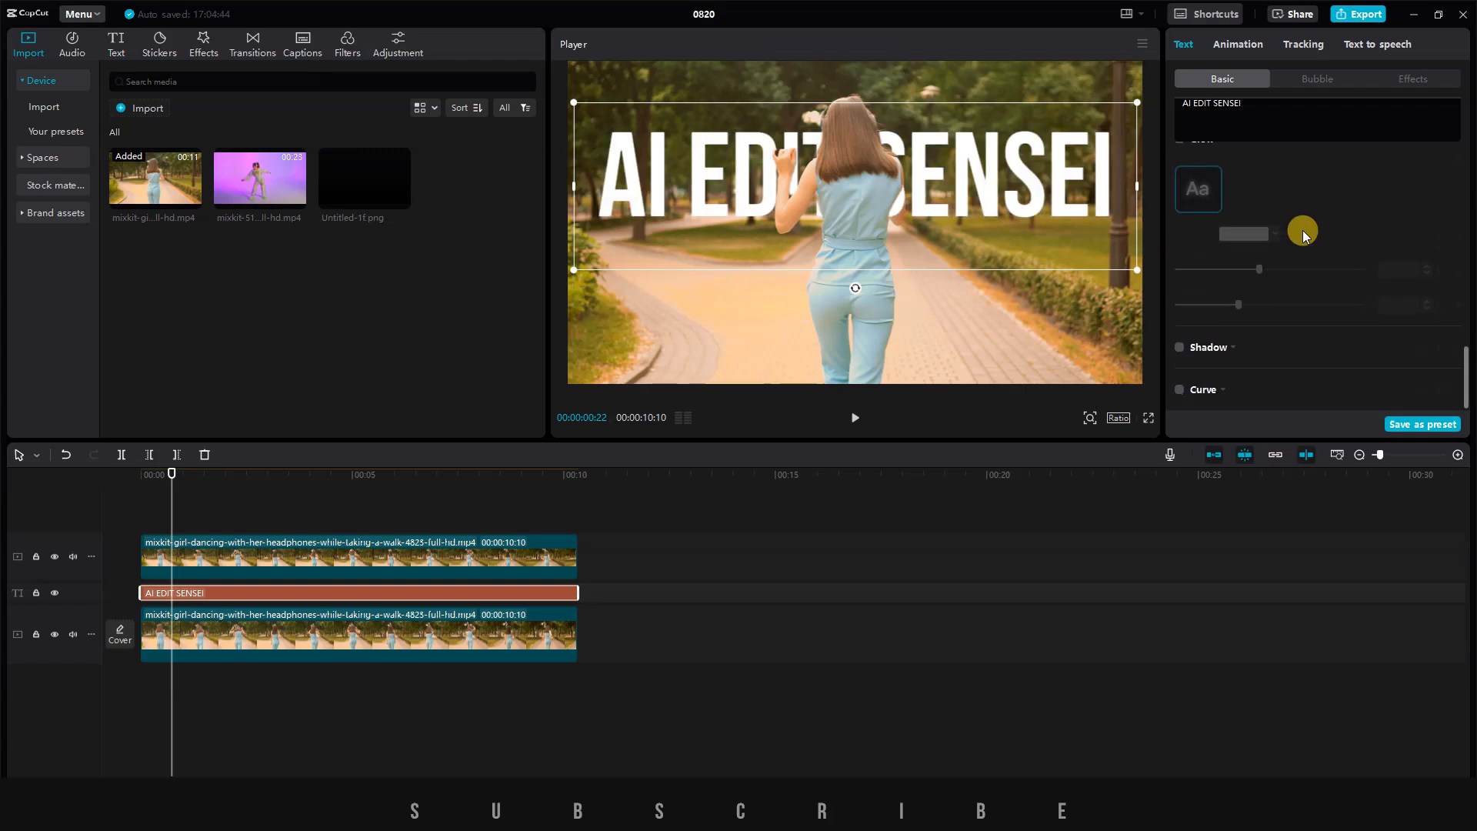
{"action": "left_click", "coordinate": [1179, 347]}
{"action": "scroll", "coordinate": [1269, 332], "scroll_direction": "down", "scroll_amount": 3}
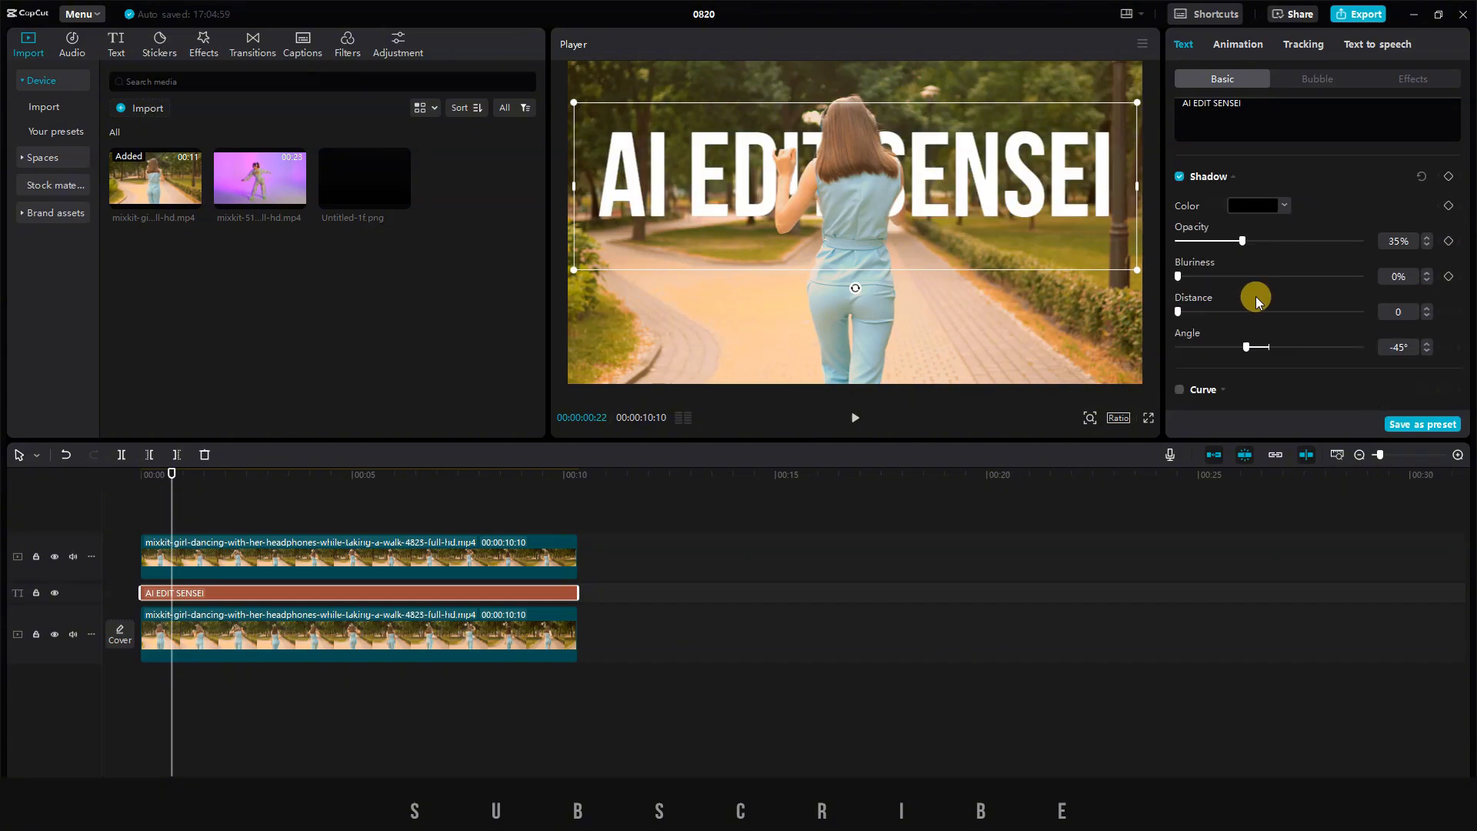
{"action": "left_click", "coordinate": [1179, 393]}
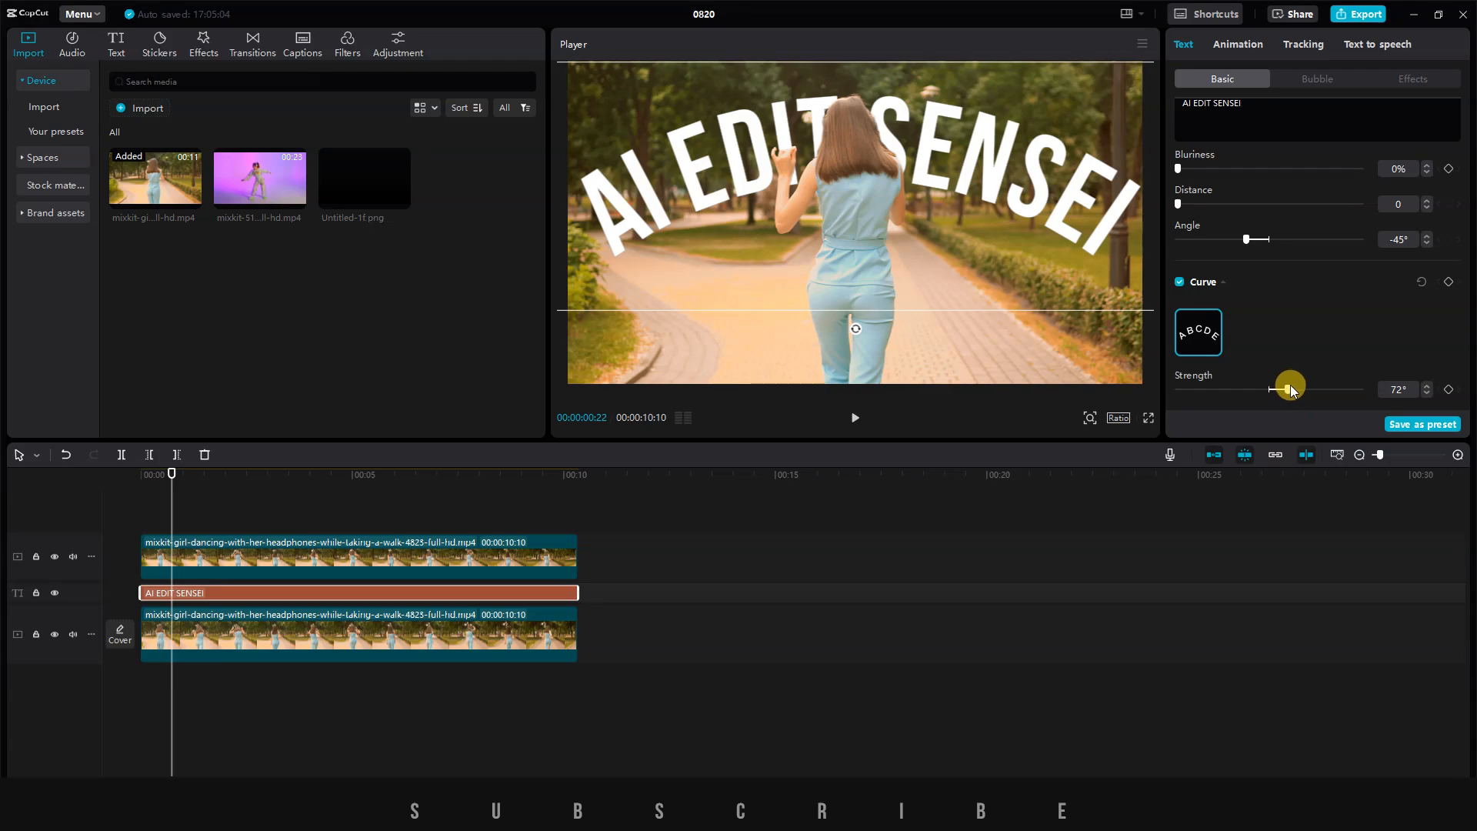
{"action": "mouse_move", "coordinate": [1290, 388]}
{"action": "left_mouse_down"}
{"action": "mouse_move", "coordinate": [1322, 392]}
{"action": "mouse_move", "coordinate": [1199, 394]}
{"action": "mouse_move", "coordinate": [1321, 404]}
{"action": "mouse_move", "coordinate": [1269, 405]}
{"action": "mouse_move", "coordinate": [1271, 390]}
{"action": "left_mouse_up"}
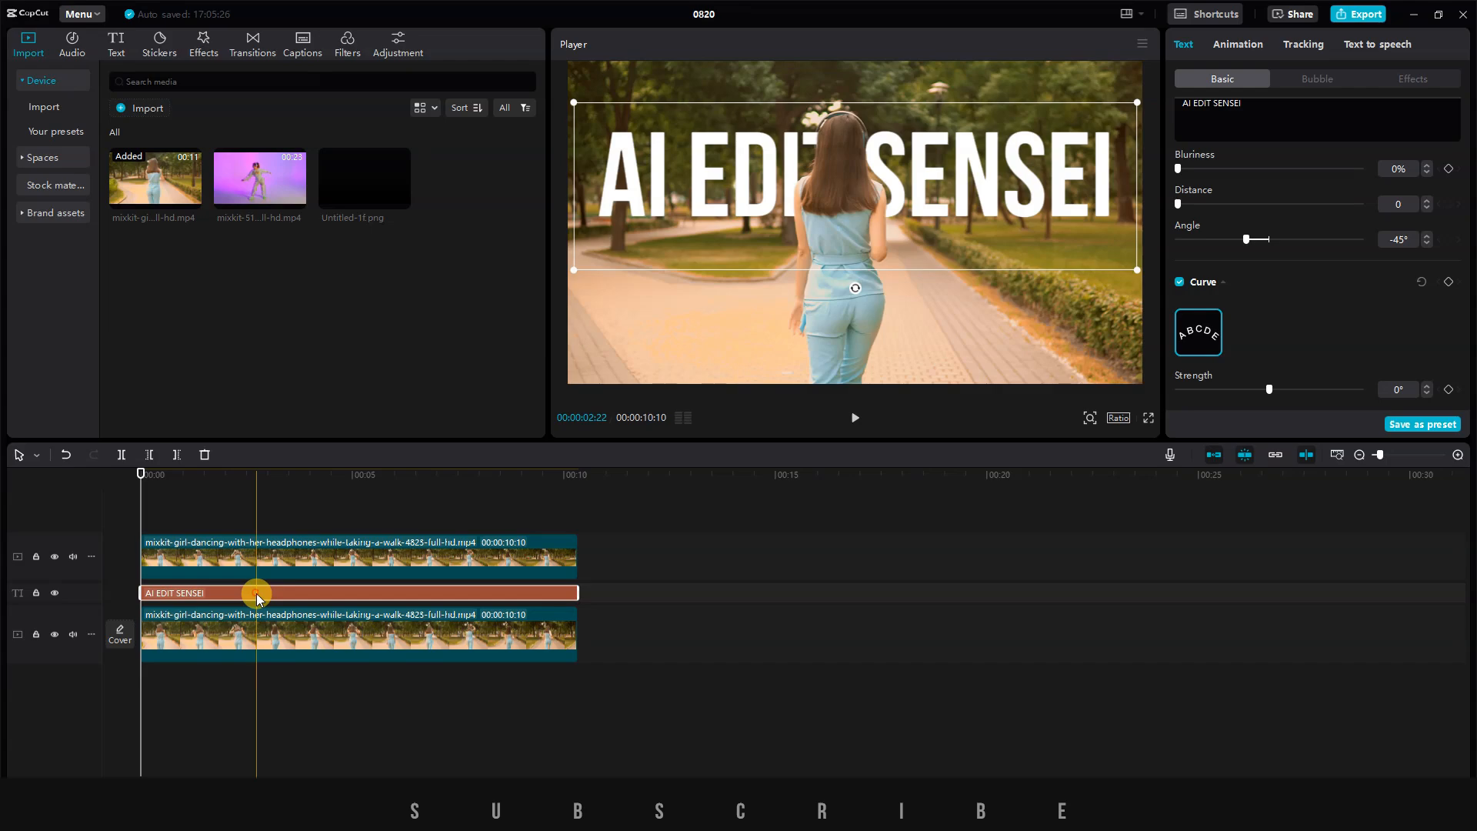
Lower the horizontally centred title to about the middle of the frame and add a curve keyframe at the clip's start.
{"action": "left_click_drag", "start_coordinate": [980, 184], "coordinate": [979, 228]}
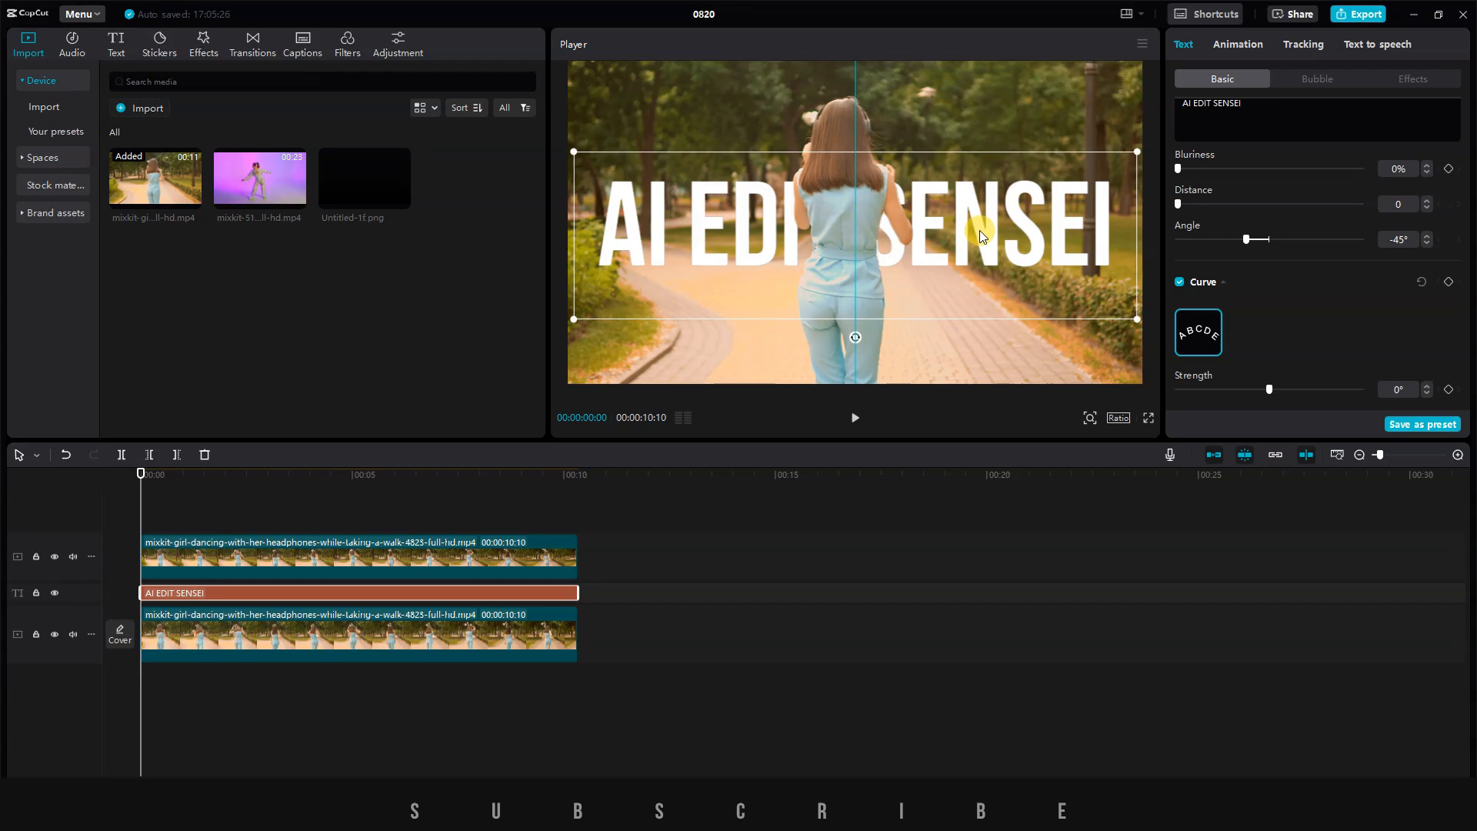
{"action": "left_click_drag", "start_coordinate": [980, 229], "coordinate": [980, 229]}
{"action": "left_click", "coordinate": [1179, 283]}
{"action": "left_click", "coordinate": [1180, 283]}
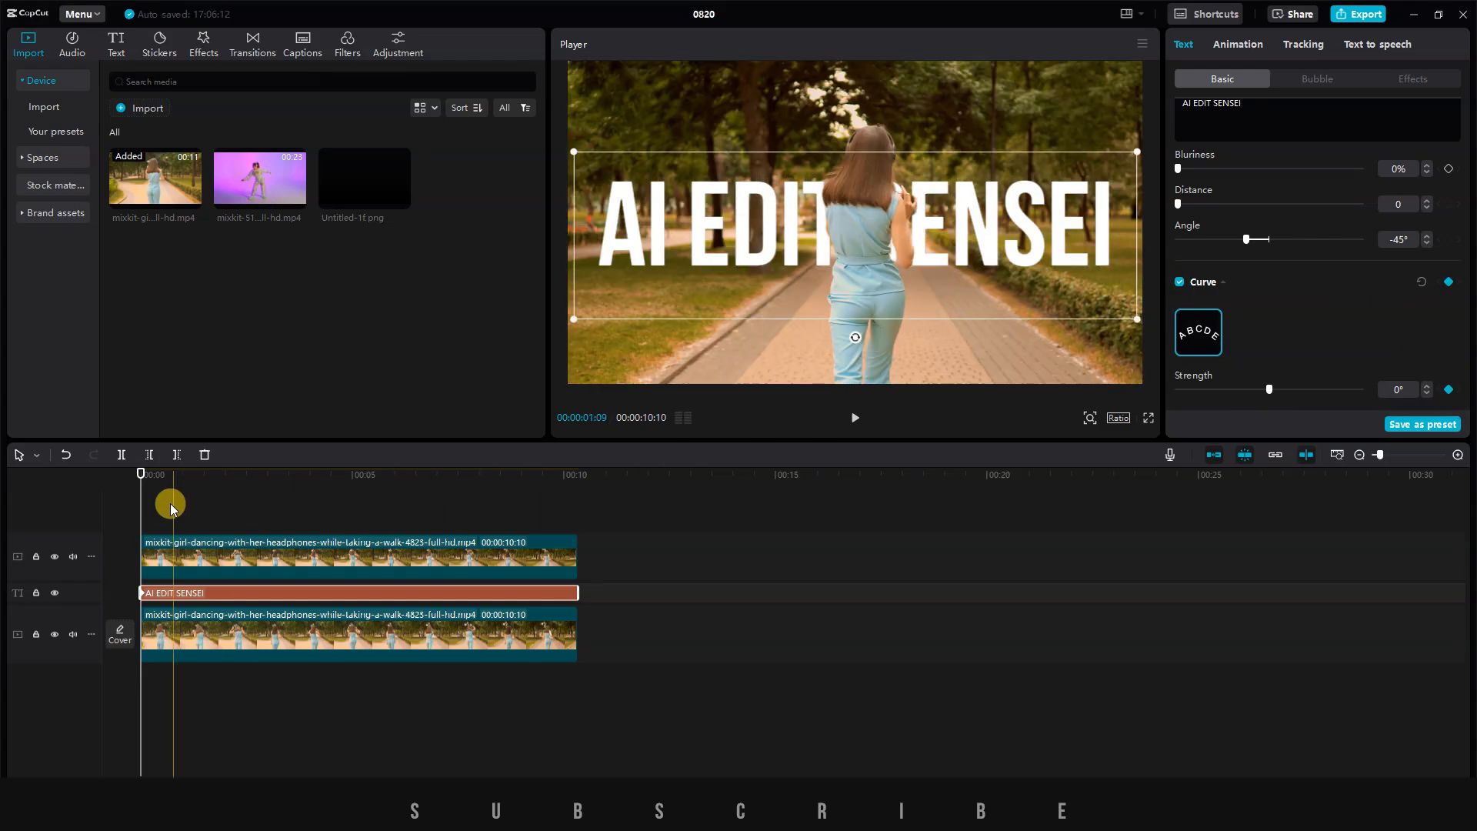
Keyframe the title's curve strength to 221° at about 5 seconds and back to 0° at the end of the clip.
{"action": "left_click_drag", "start_coordinate": [142, 479], "coordinate": [355, 478]}
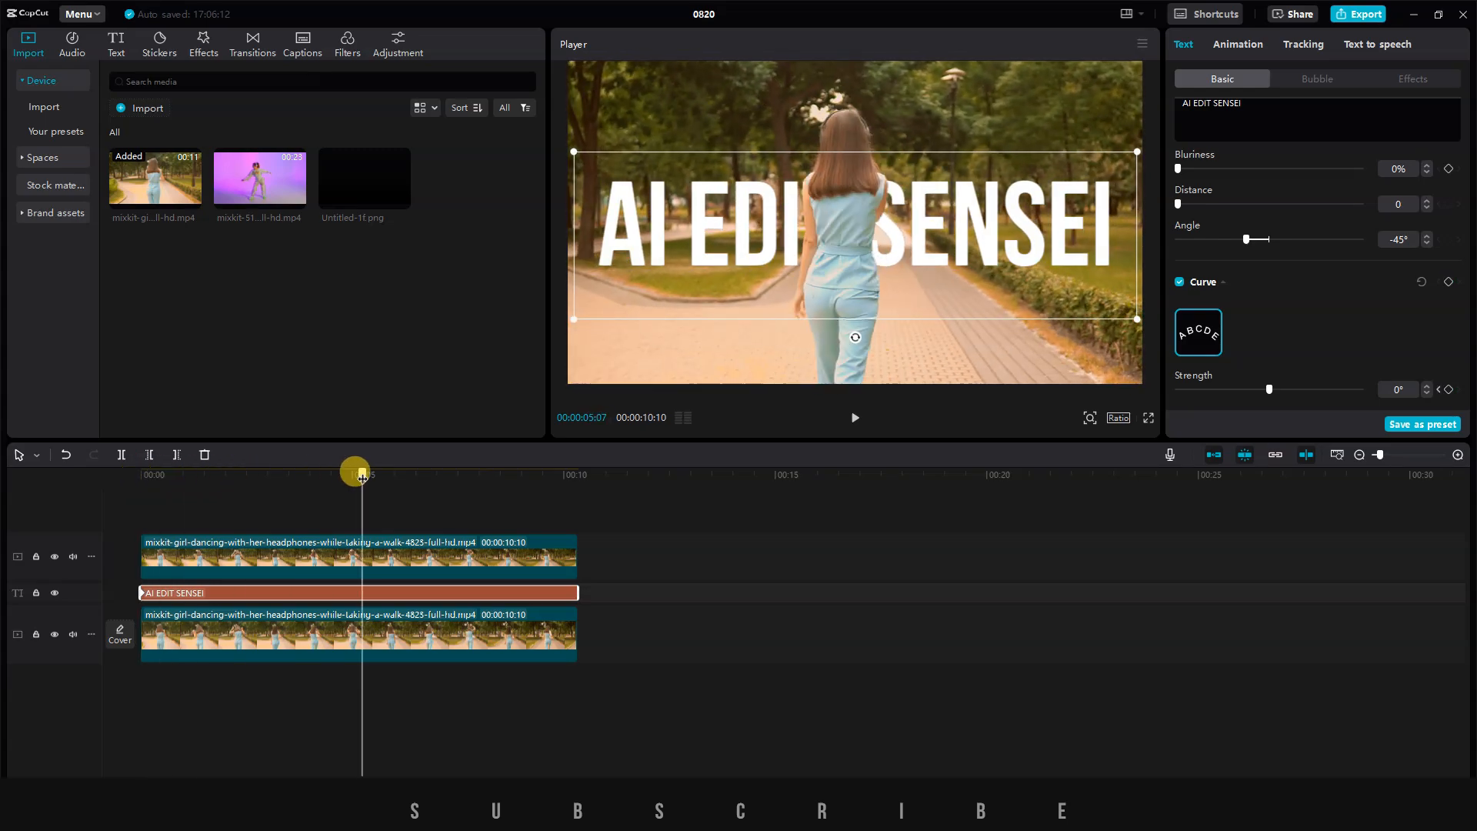
{"action": "left_click_drag", "start_coordinate": [1272, 389], "coordinate": [1332, 390]}
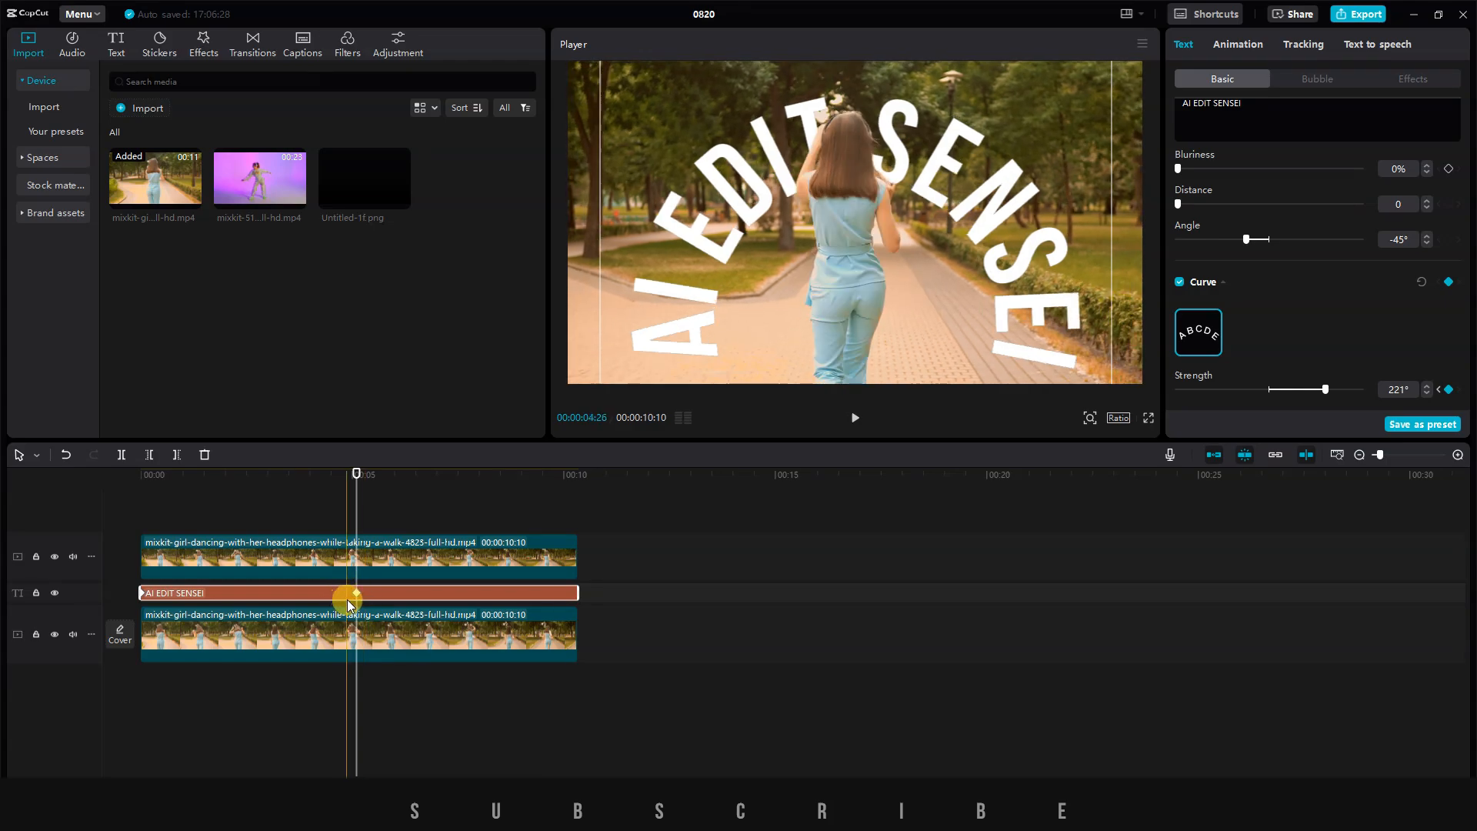
{"action": "left_click_drag", "start_coordinate": [356, 473], "coordinate": [575, 484]}
{"action": "left_click_drag", "start_coordinate": [1323, 390], "coordinate": [1269, 390]}
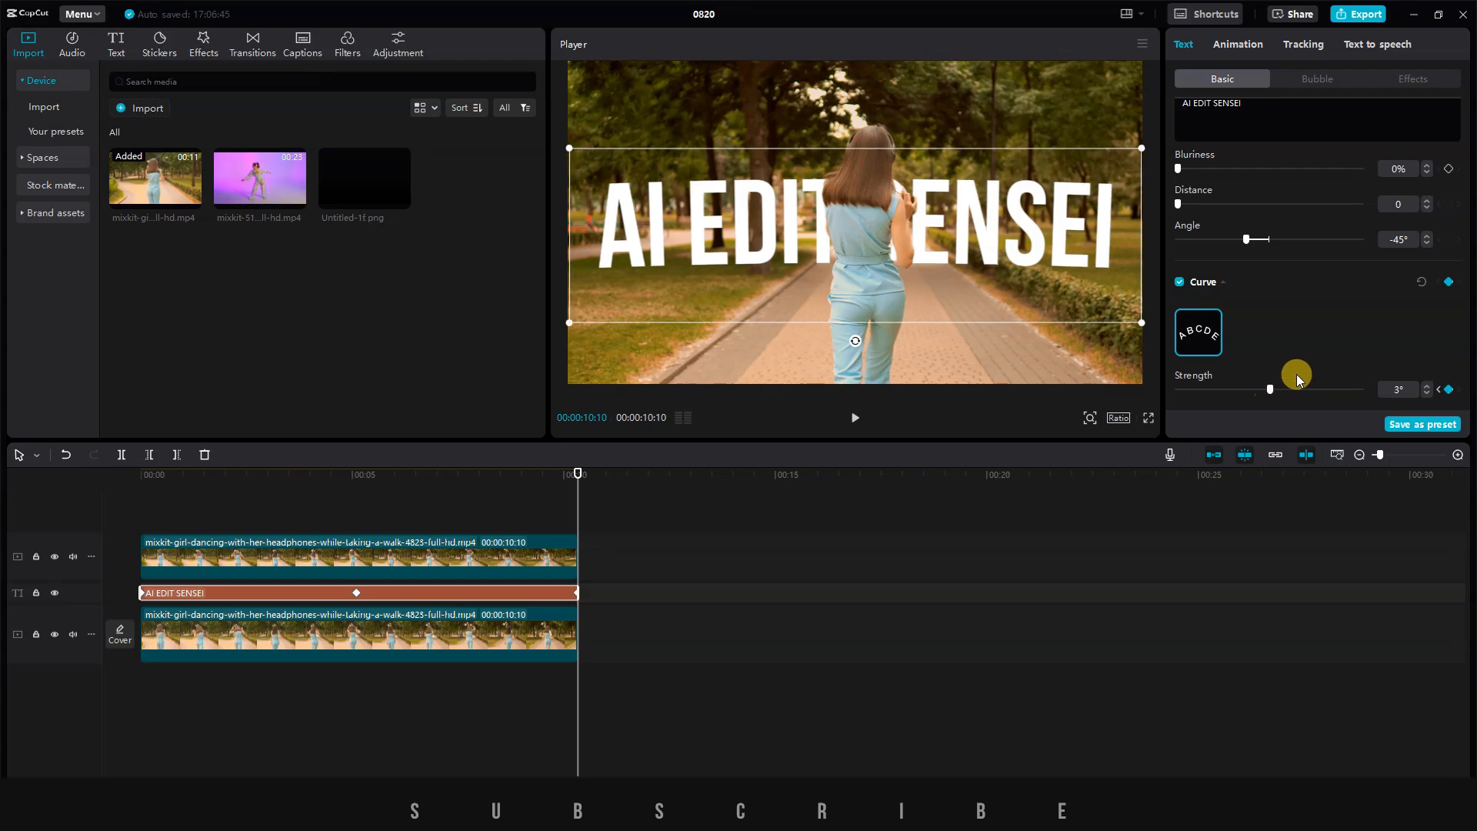
{"action": "left_click", "coordinate": [1427, 394]}
{"action": "left_click", "coordinate": [1428, 394]}
Return to the start of the timeline and play back the curved title animation.
{"action": "left_click", "coordinate": [209, 492]}
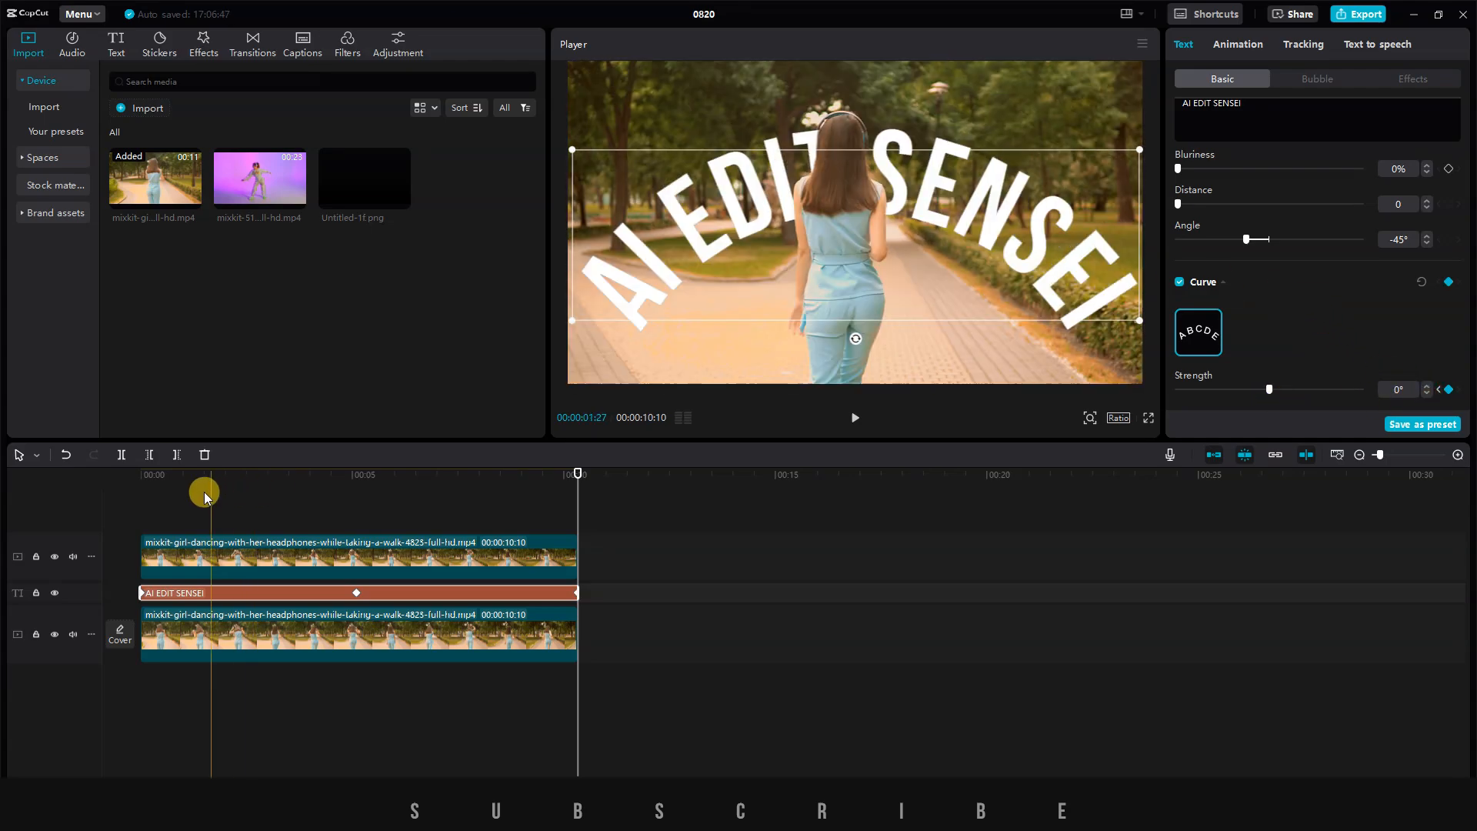
{"action": "left_click_drag", "start_coordinate": [204, 496], "coordinate": [10, 483]}
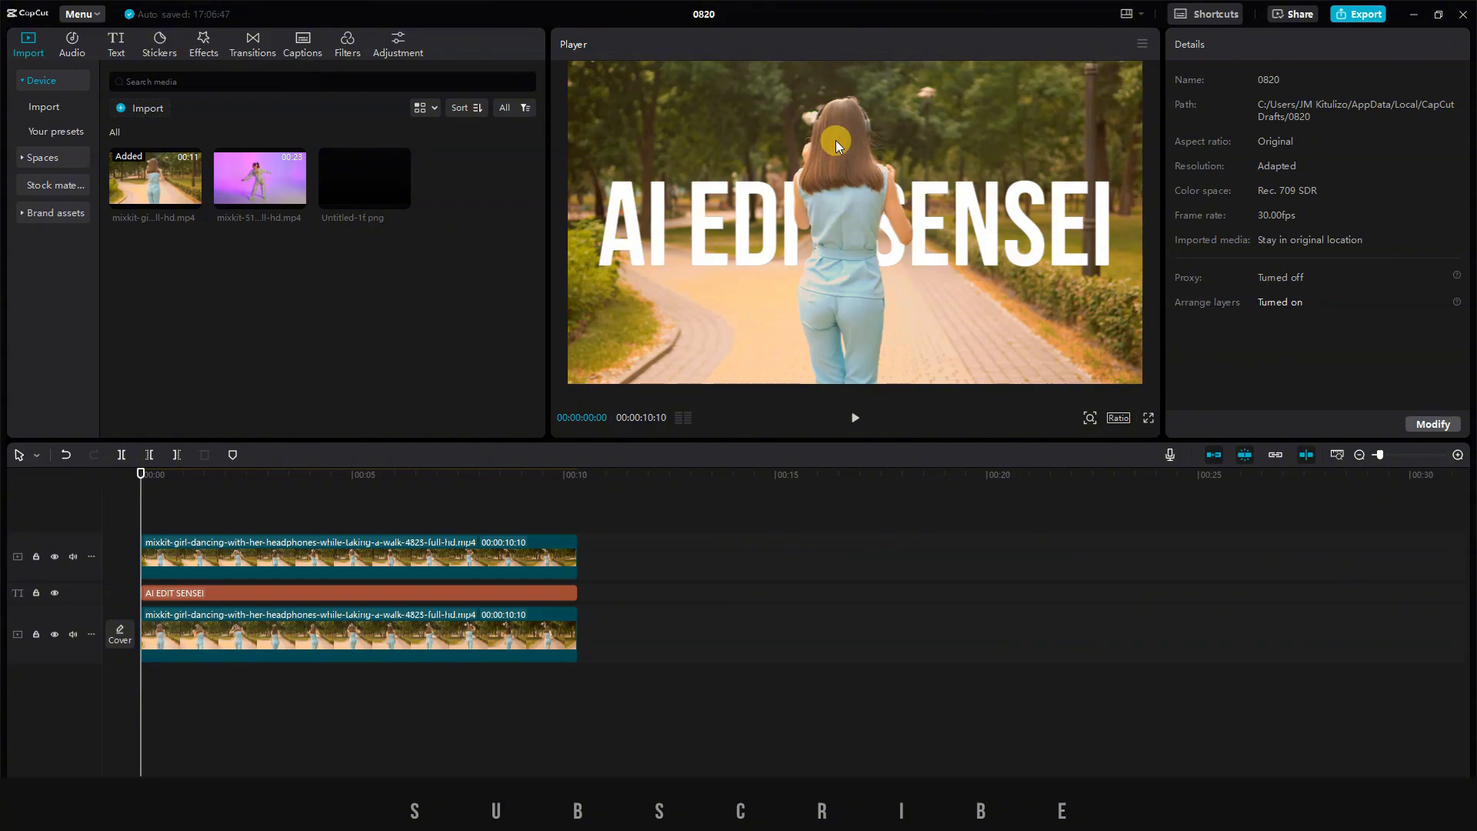
{"action": "key", "text": "space"}
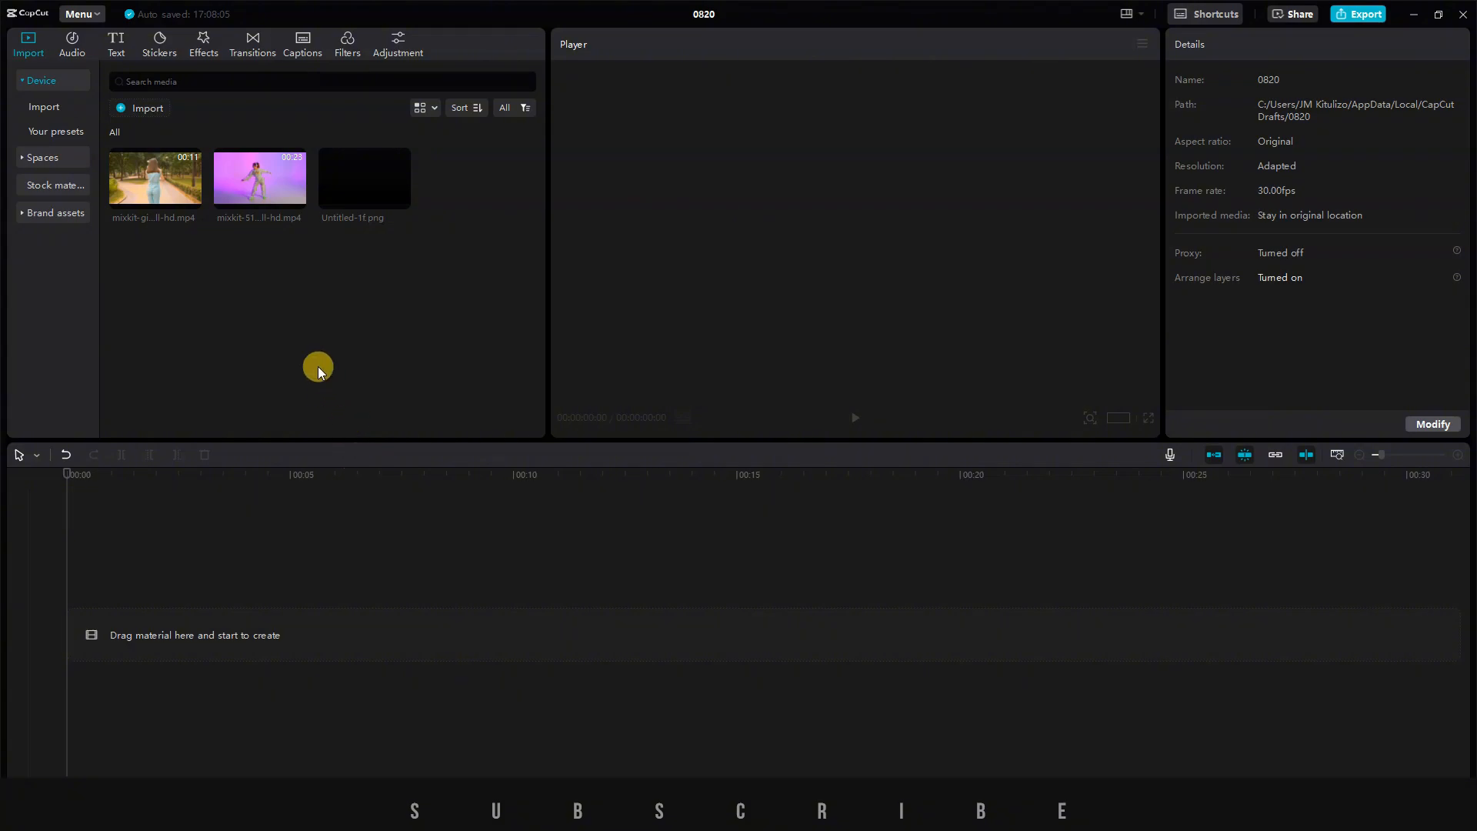
Place the dancer clip at the start of the timeline and paste a copy of it on the track above.
{"action": "left_click_drag", "start_coordinate": [251, 187], "coordinate": [140, 606]}
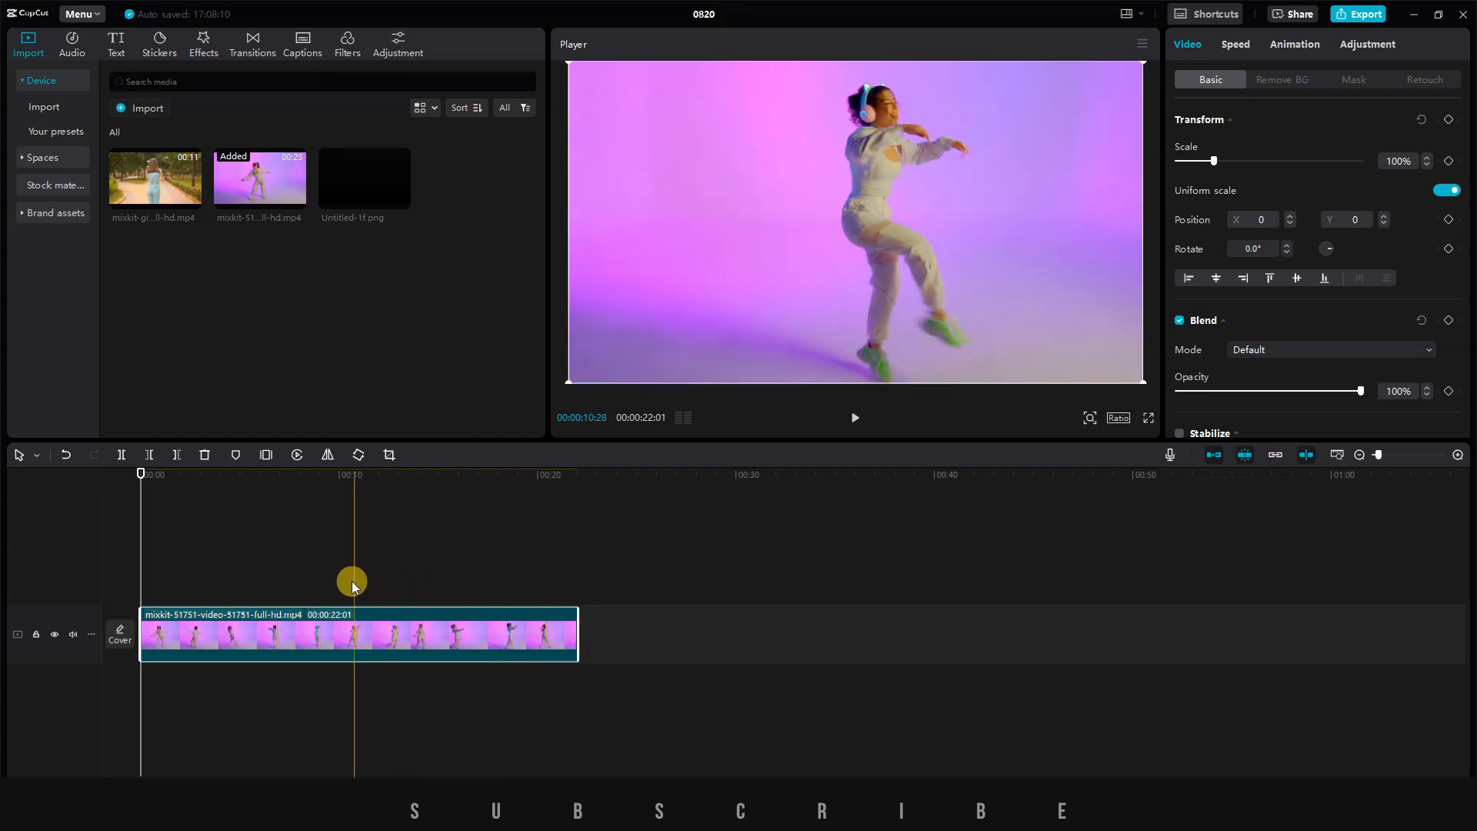
{"action": "right_click", "coordinate": [229, 623]}
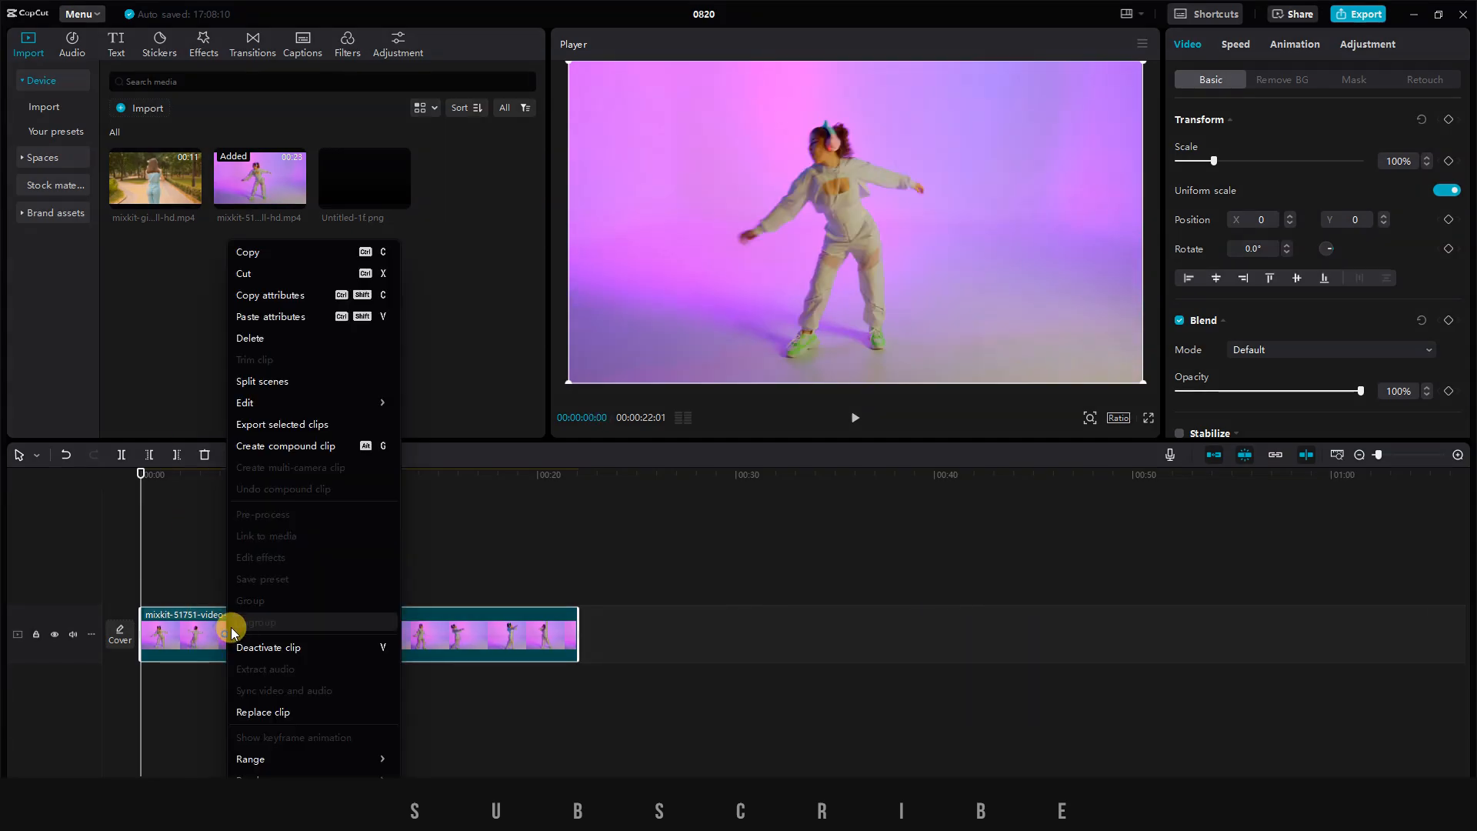
{"action": "left_click", "coordinate": [271, 252]}
{"action": "left_click", "coordinate": [167, 548]}
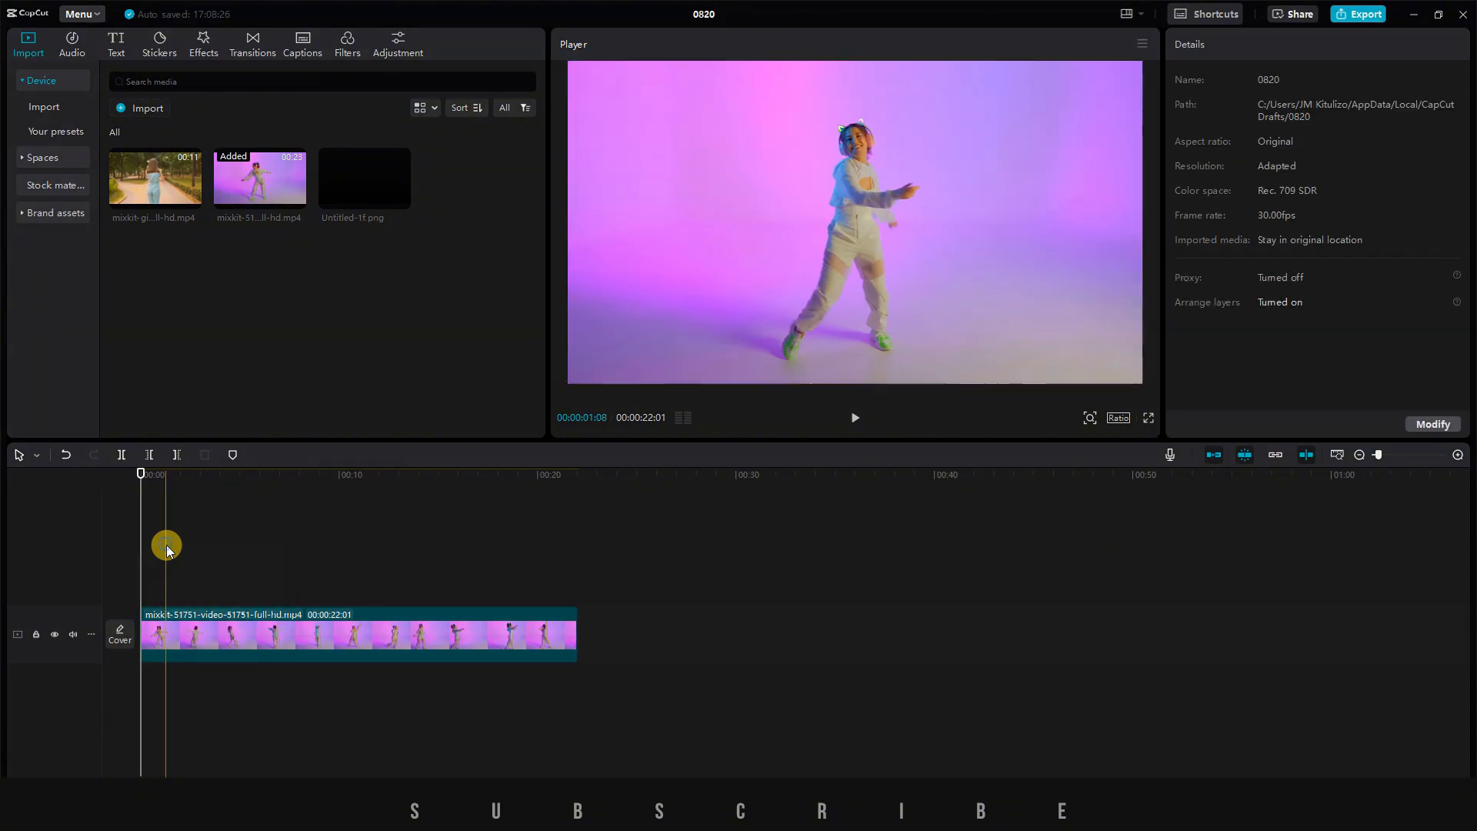
{"action": "right_click", "coordinate": [169, 548]}
{"action": "left_click", "coordinate": [208, 559]}
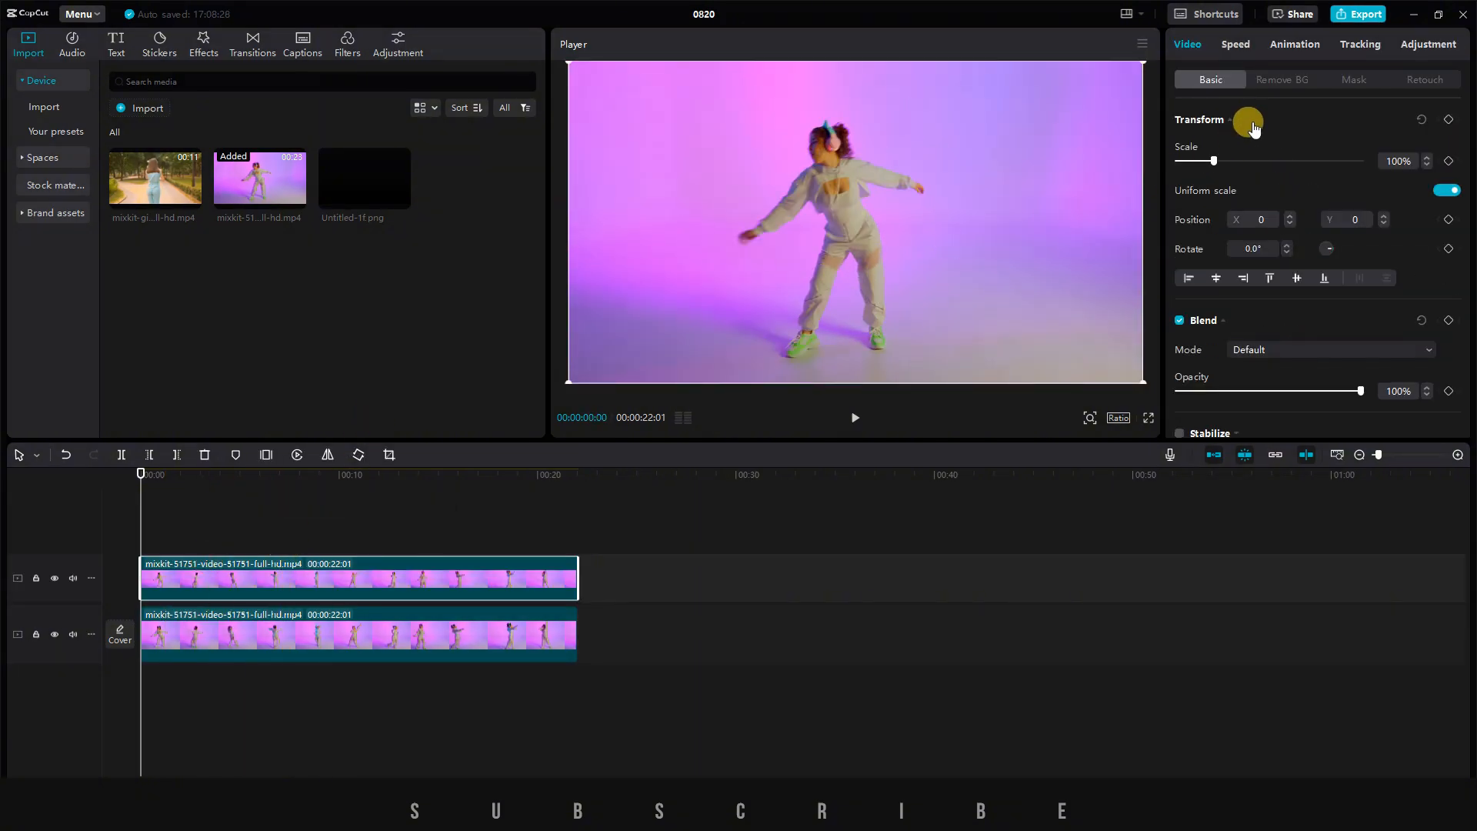
Remove the background of the upper dancer clip with auto removal.
{"action": "left_click", "coordinate": [1295, 81]}
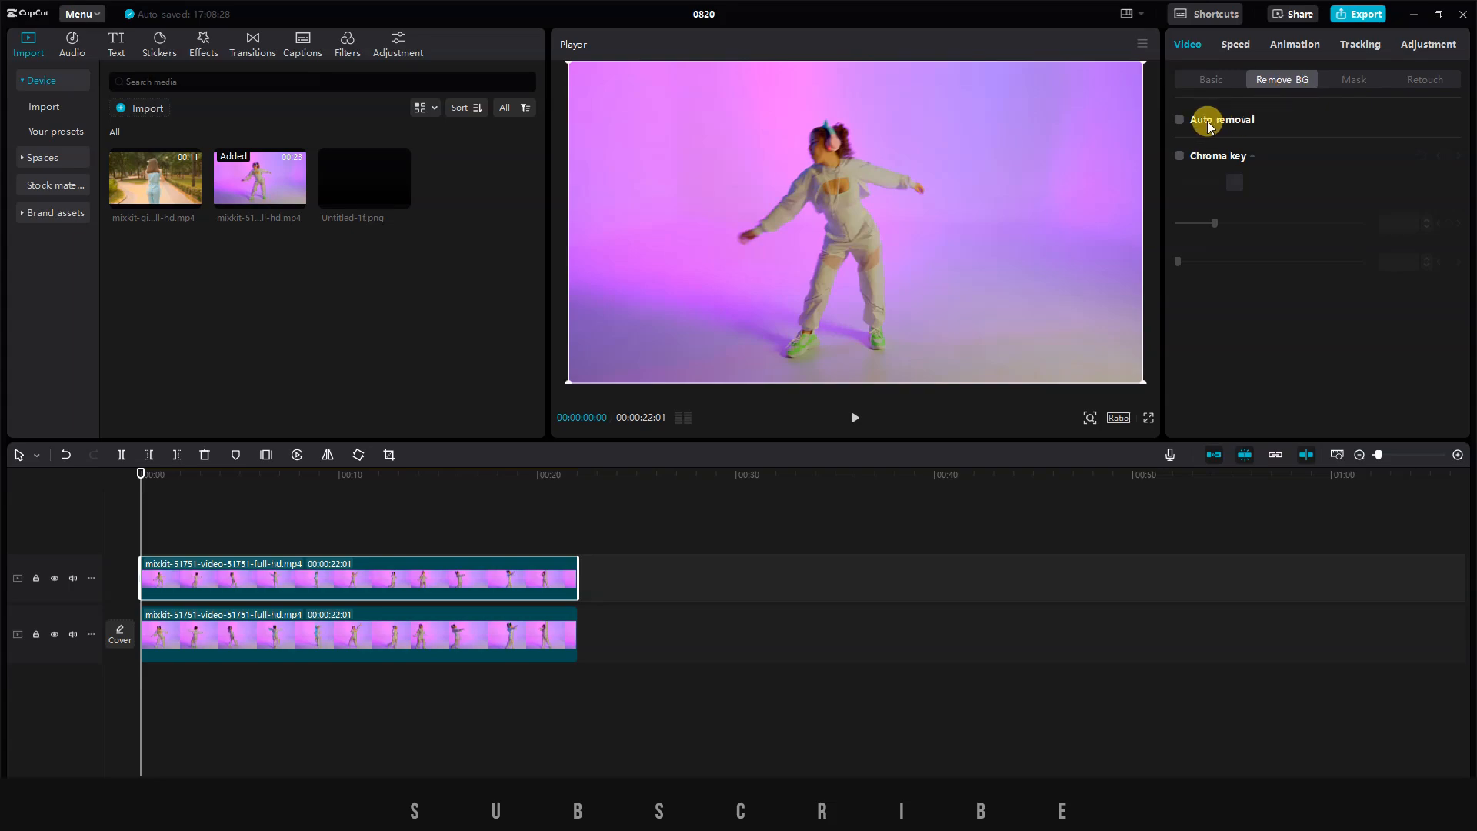
{"action": "left_click", "coordinate": [1179, 120]}
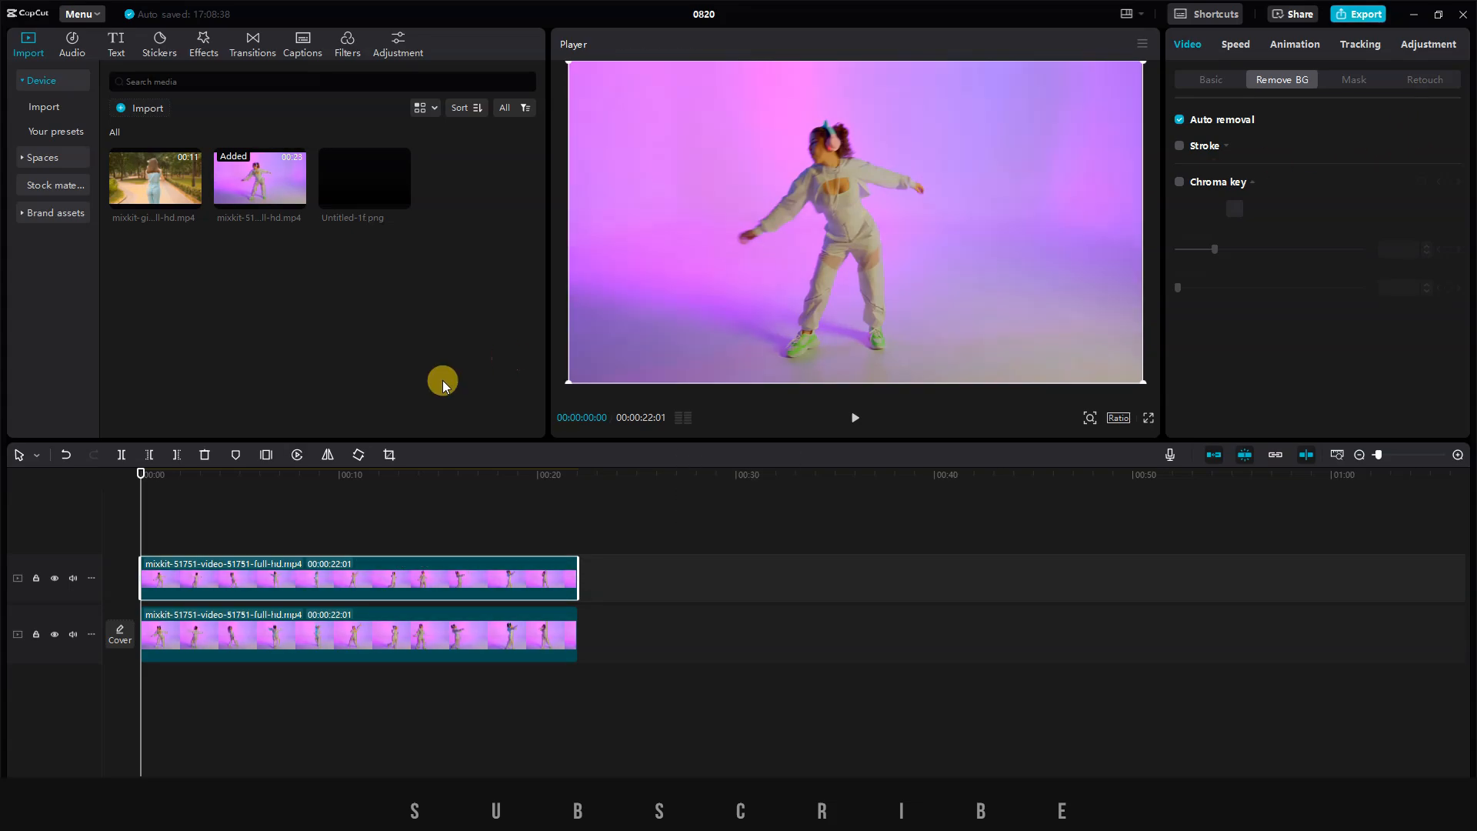
Add a default text at the start of the timeline and extend it to the end of the dancer clips.
{"action": "left_click", "coordinate": [118, 46]}
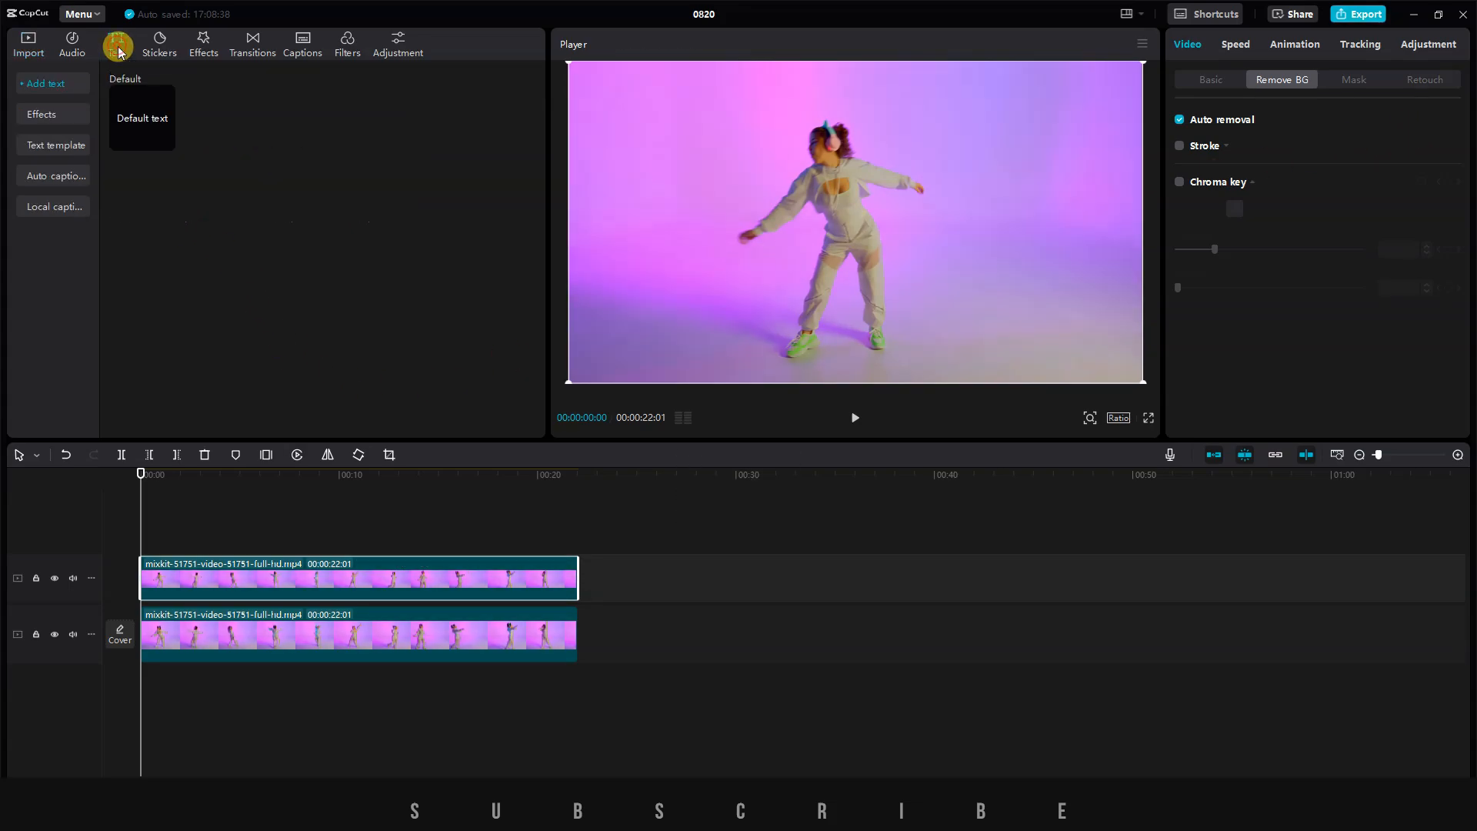
{"action": "left_click", "coordinate": [163, 141]}
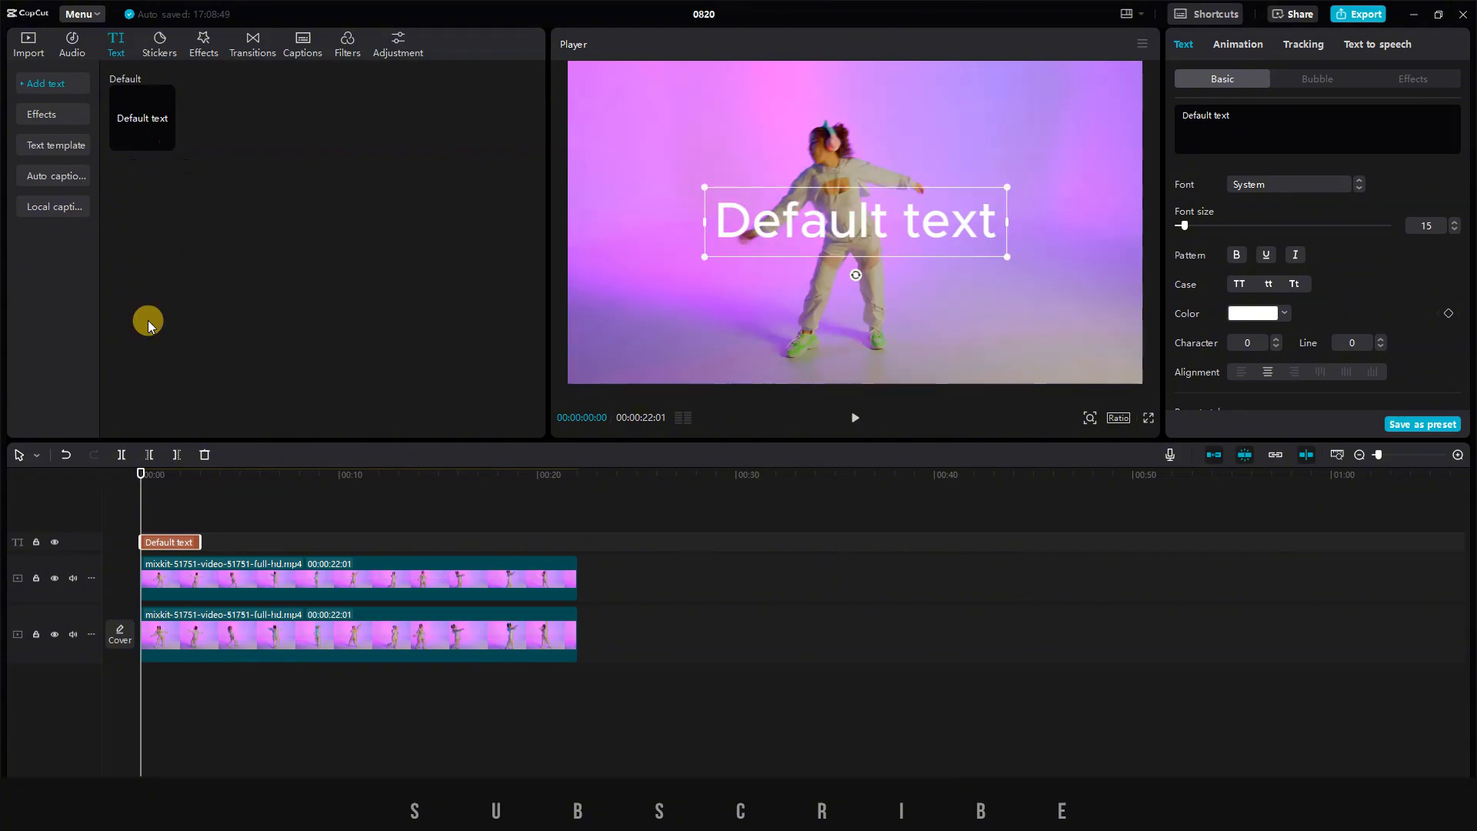
{"action": "left_click_drag", "start_coordinate": [185, 541], "coordinate": [117, 540]}
{"action": "left_click", "coordinate": [420, 552]}
{"action": "left_click_drag", "start_coordinate": [487, 542], "coordinate": [577, 541]}
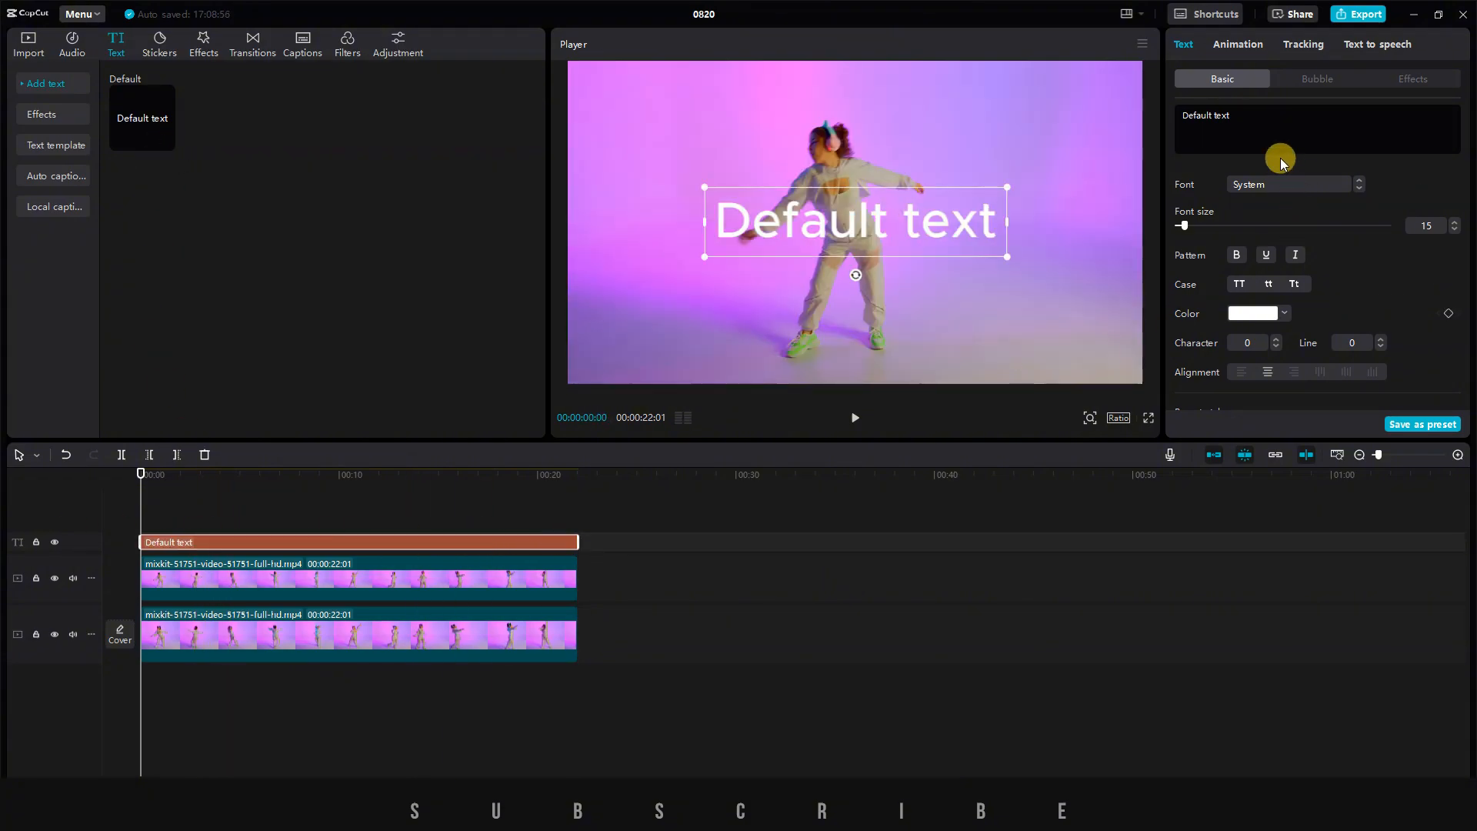
Change the title text to "Subscribe", enlarge it to span most of the frame's width and set its font to Bebas Neue Bold.
{"action": "left_click", "coordinate": [1258, 116]}
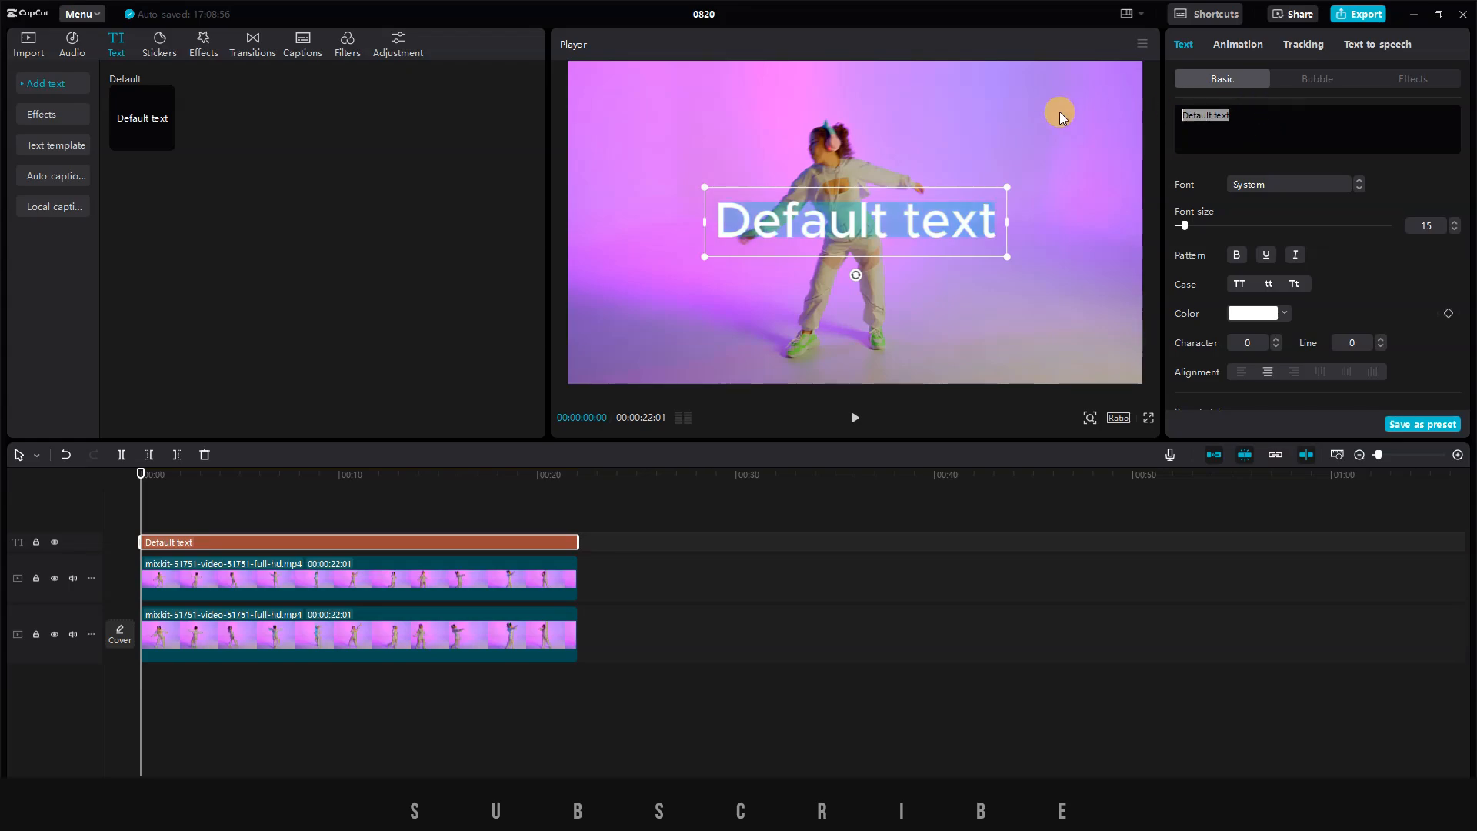
{"action": "type", "text": "Subscribe"}
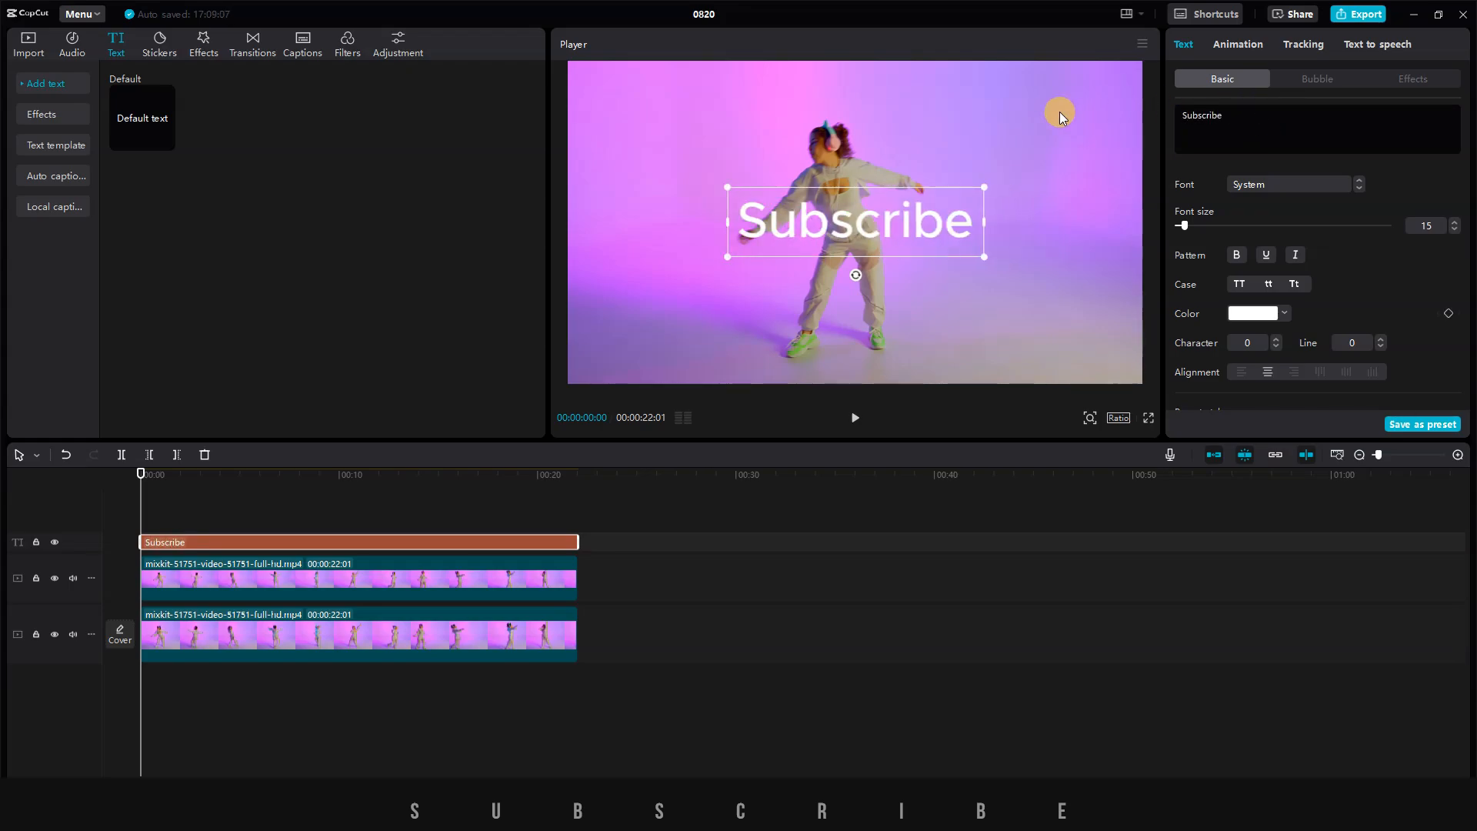
{"action": "left_click_drag", "start_coordinate": [983, 257], "coordinate": [1153, 357]}
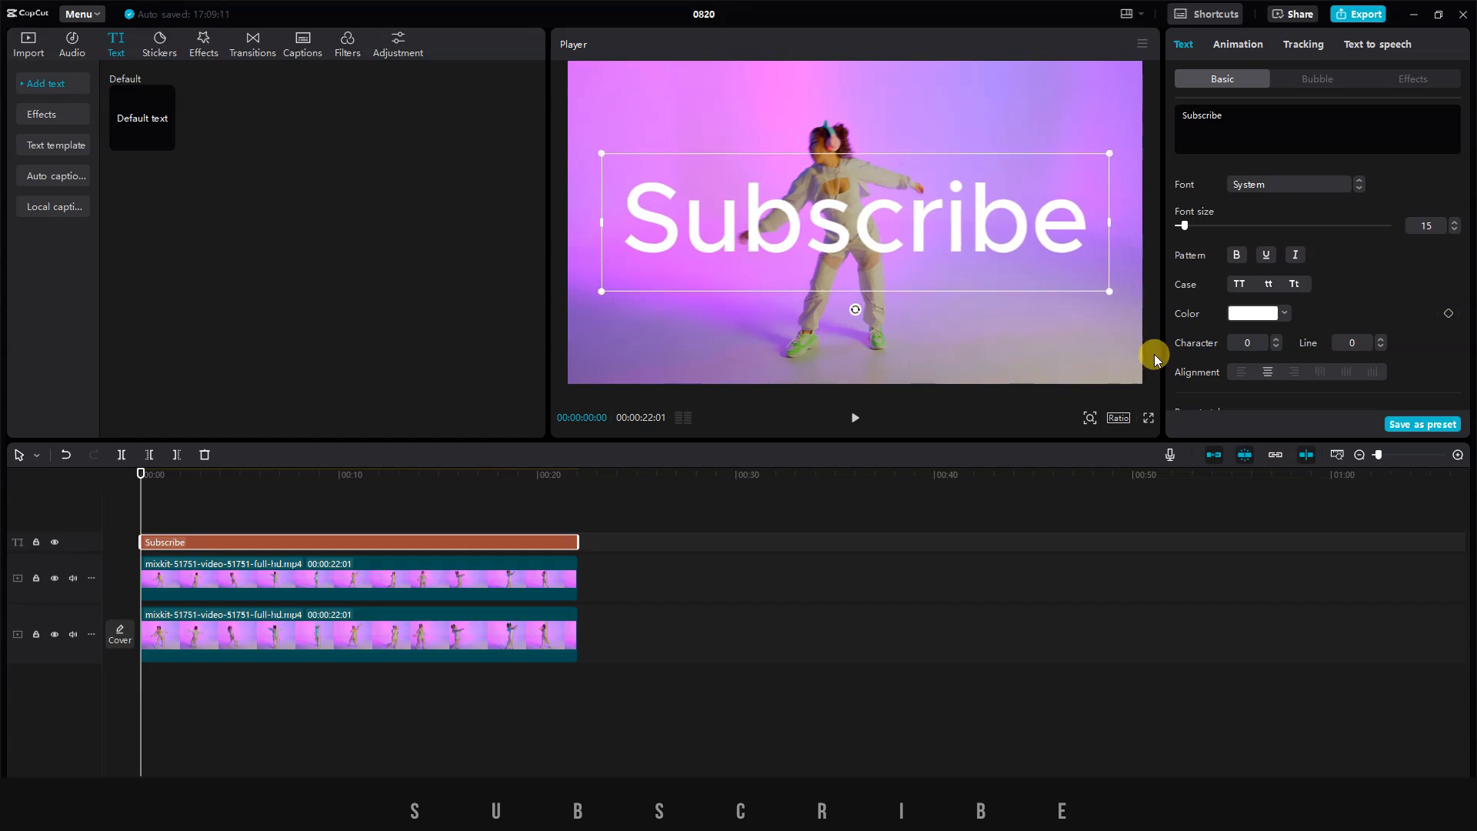
{"action": "left_click", "coordinate": [1319, 187]}
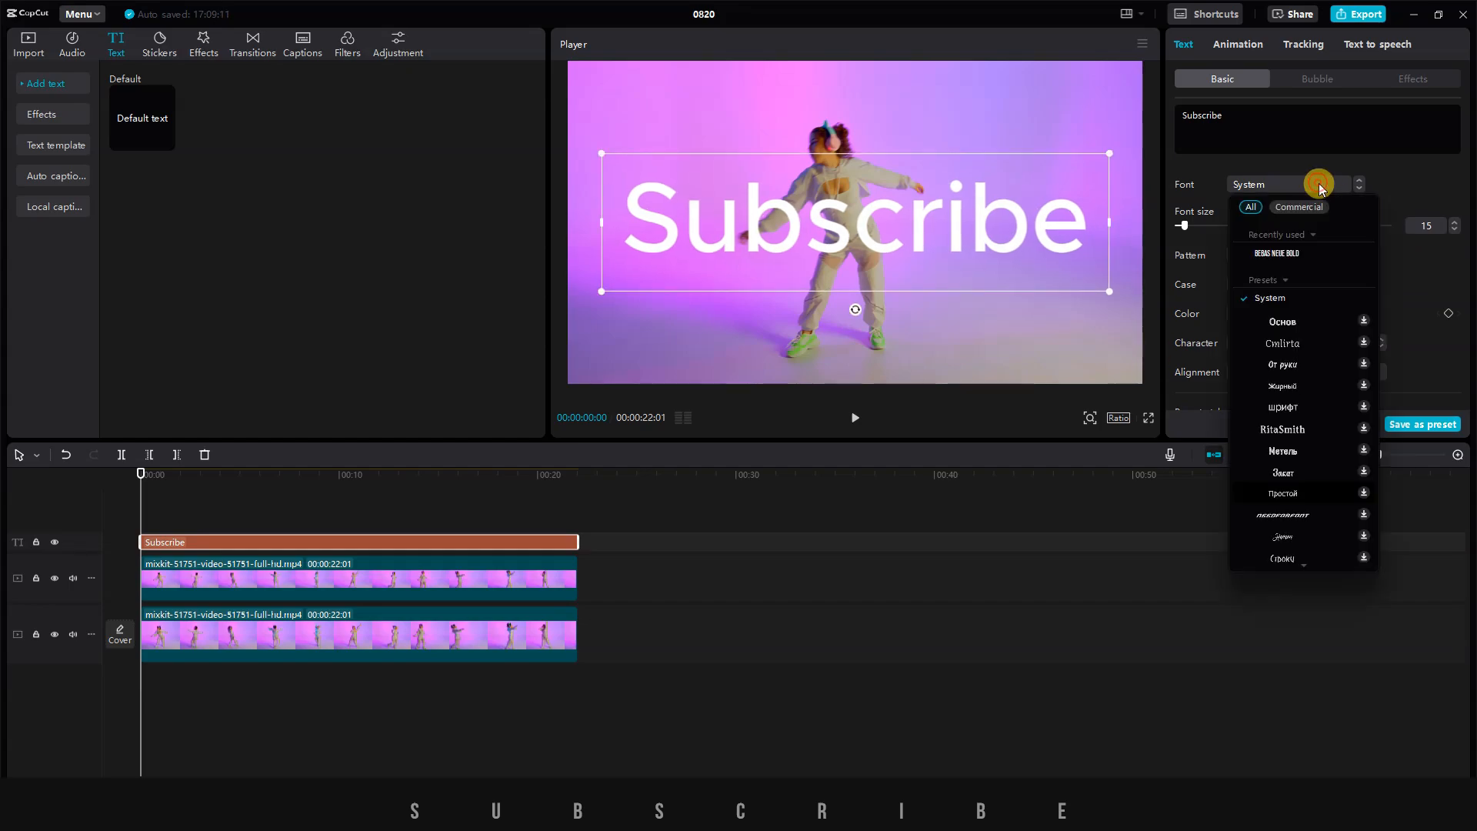
{"action": "left_click", "coordinate": [1279, 254]}
{"action": "left_click_drag", "start_coordinate": [1125, 360], "coordinate": [1125, 373]}
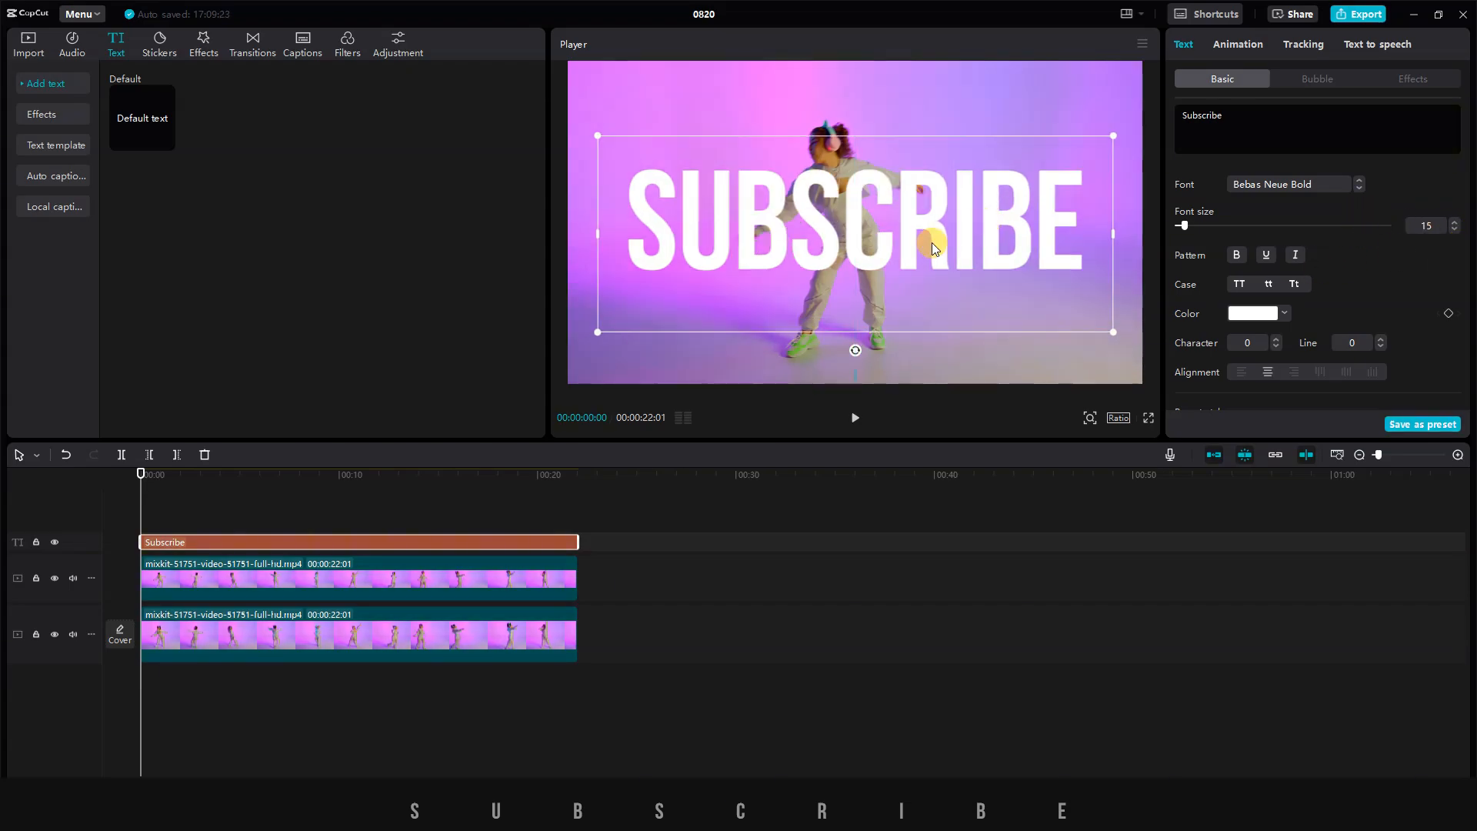
Move the "Subscribe" title between the two dancer clip layers and play the result from the beginning.
{"action": "left_click_drag", "start_coordinate": [217, 543], "coordinate": [267, 603]}
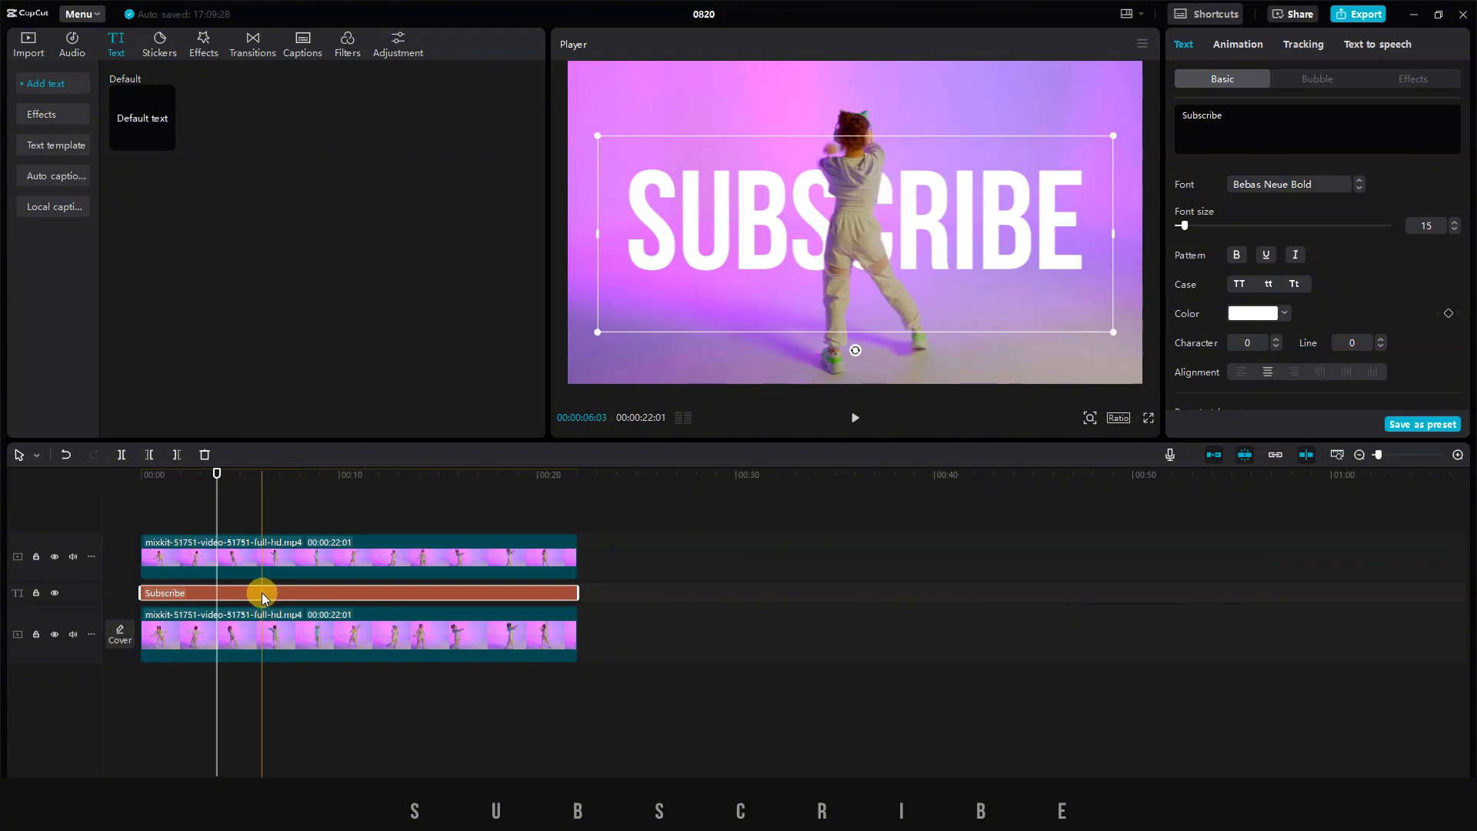
{"action": "left_click", "coordinate": [144, 517]}
{"action": "key", "text": "space"}
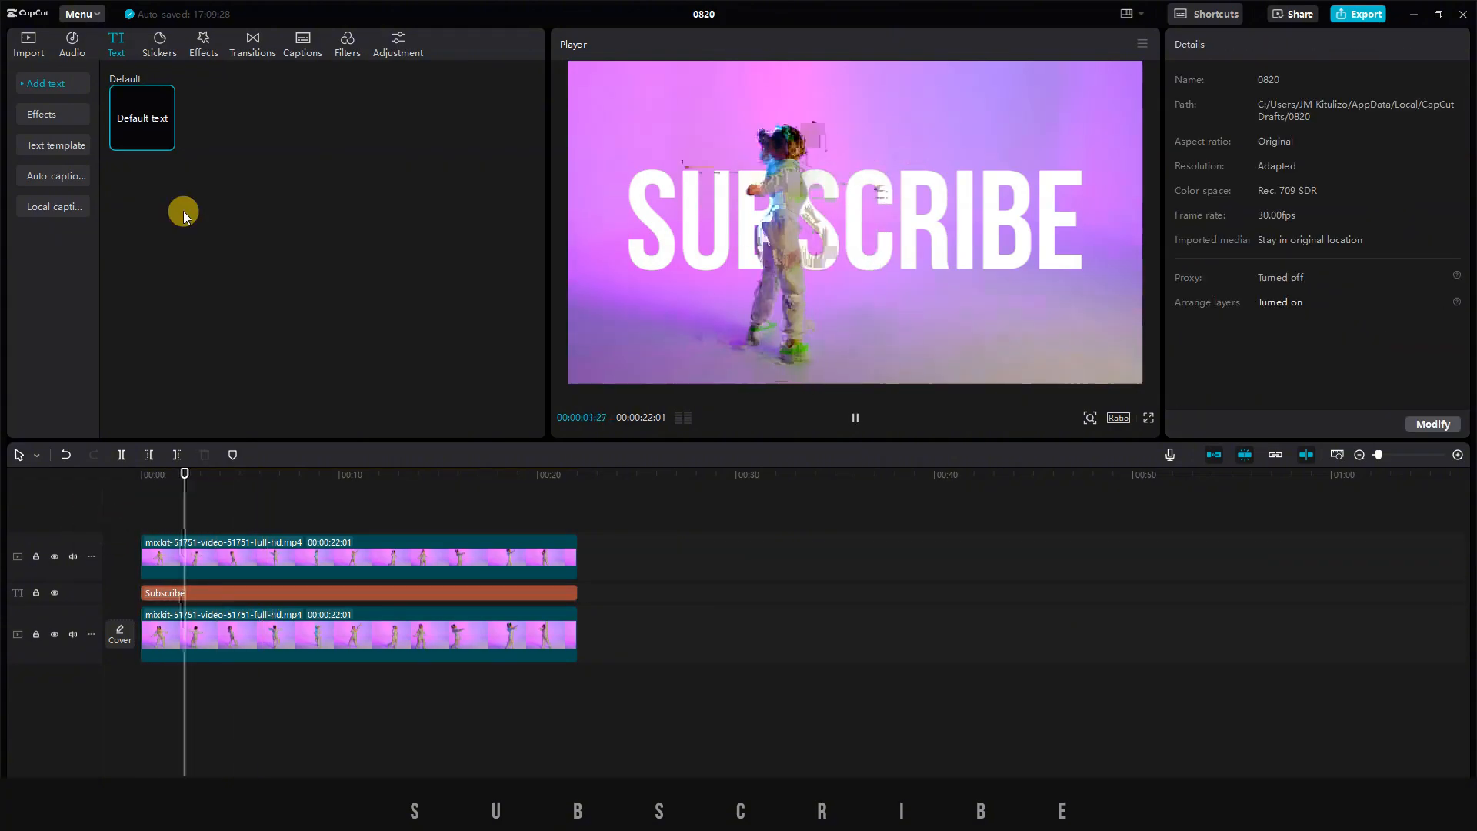